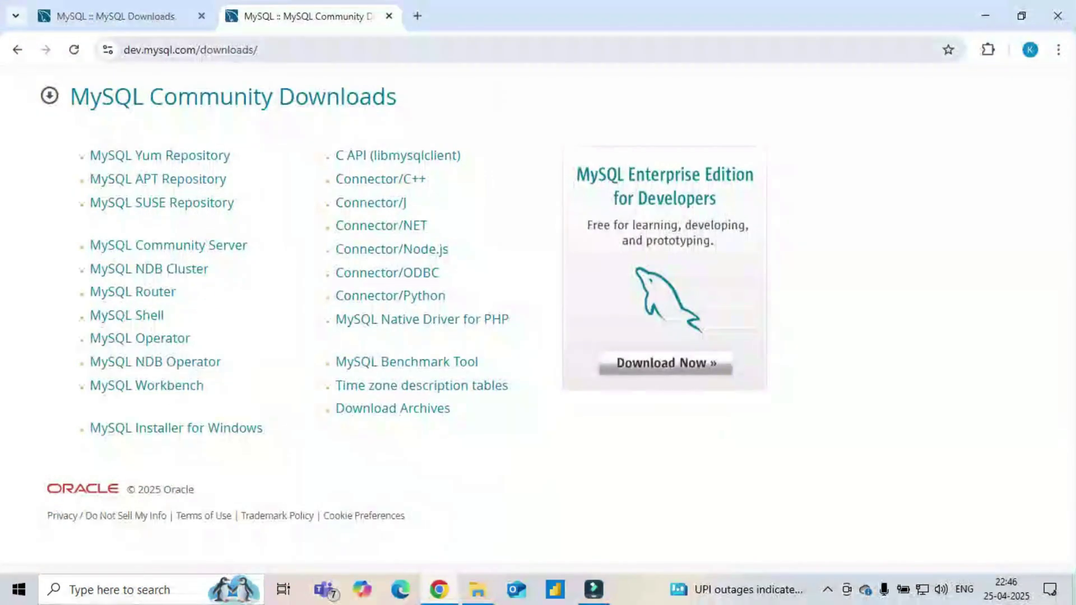
Step: Search the web for "mysql" in a new browser tab and open the official MySQL website from the results
{"action": "left_click", "coordinate": [417, 16]}
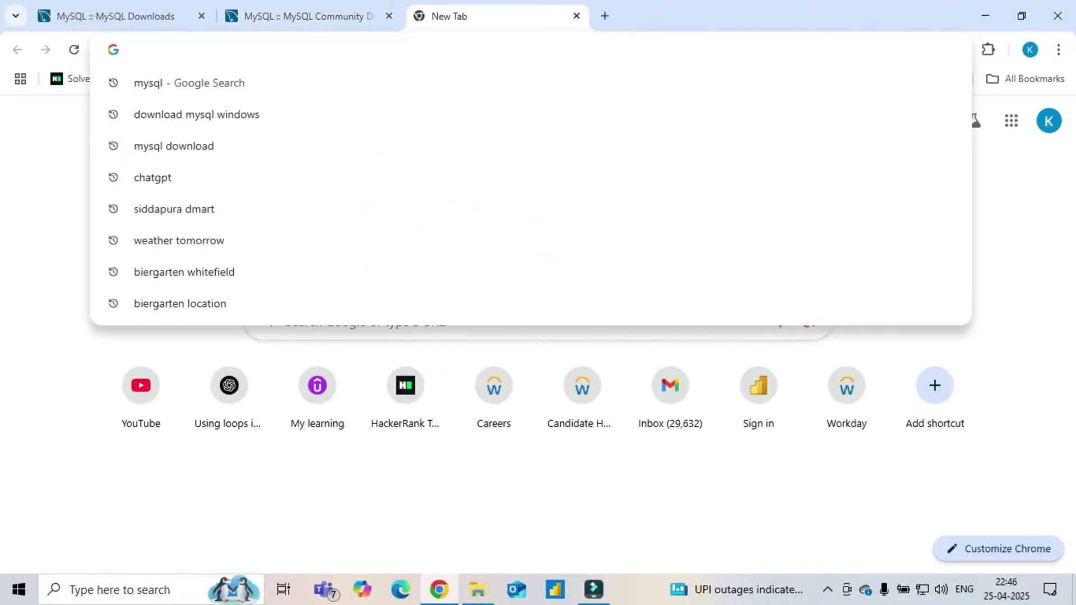
{"action": "type", "text": "mysql"}
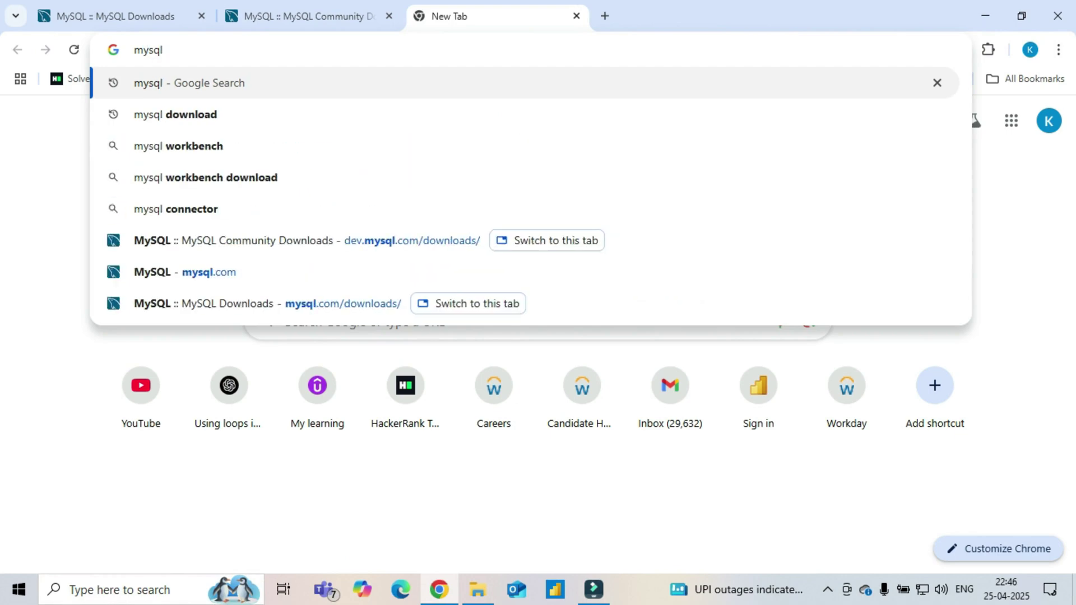
{"action": "key", "text": "Return"}
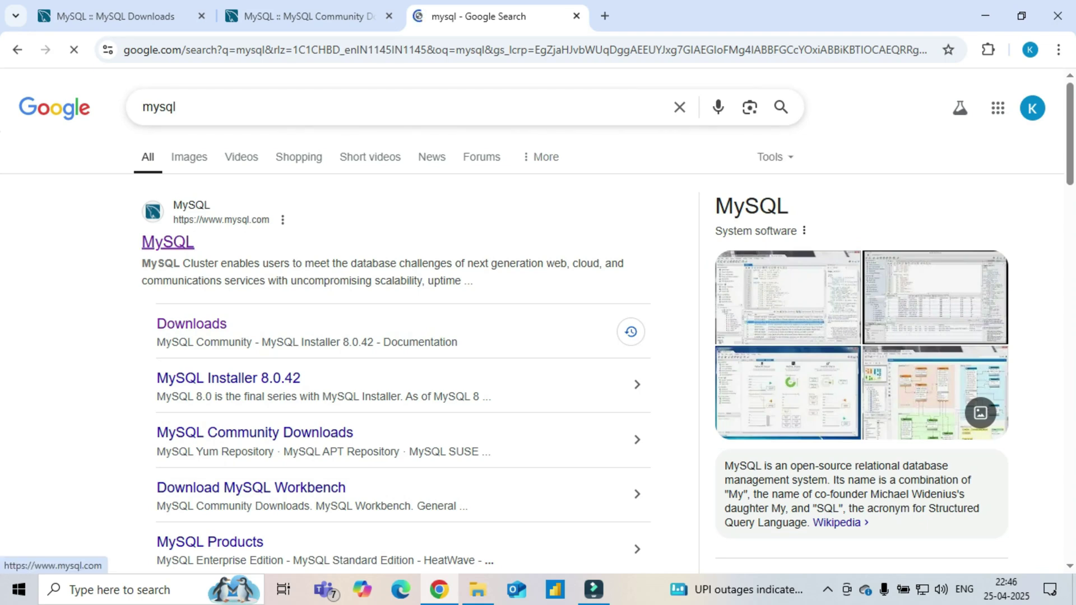
{"action": "left_click", "coordinate": [168, 241]}
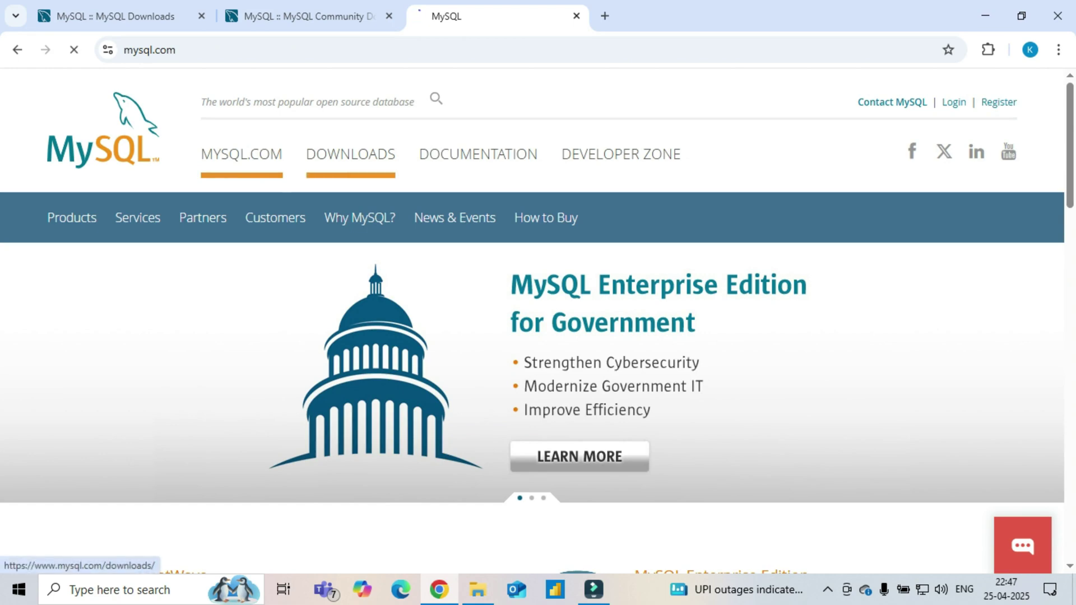
Step: Go through the MySQL Community (GPL) Downloads to the MySQL Installer for Windows download page
{"action": "left_click", "coordinate": [350, 156]}
{"action": "scroll", "coordinate": [364, 234], "scroll_direction": "down", "scroll_amount": 12}
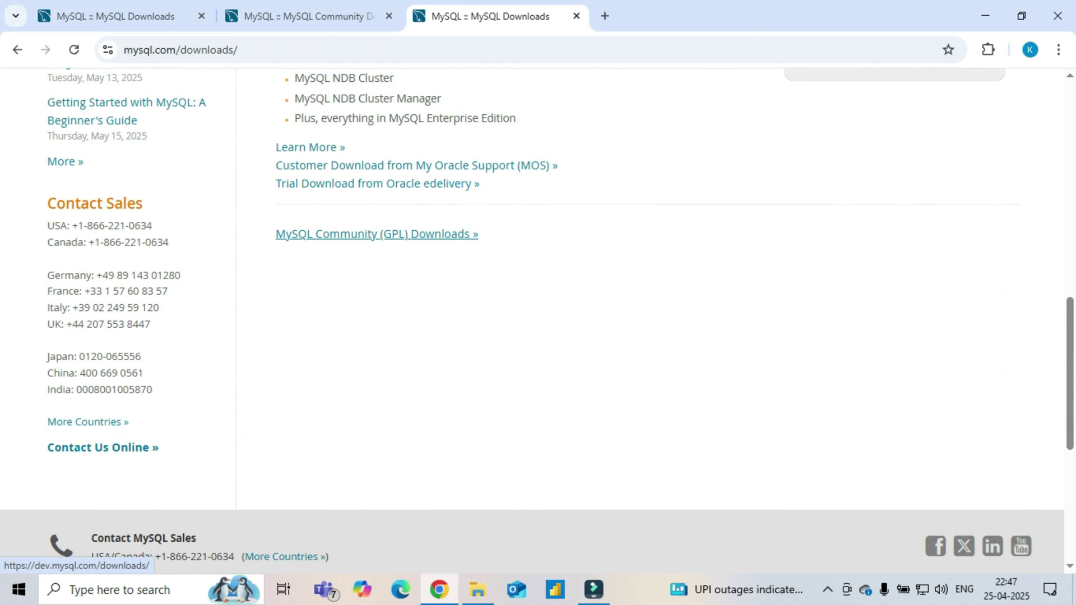
{"action": "left_click", "coordinate": [364, 235]}
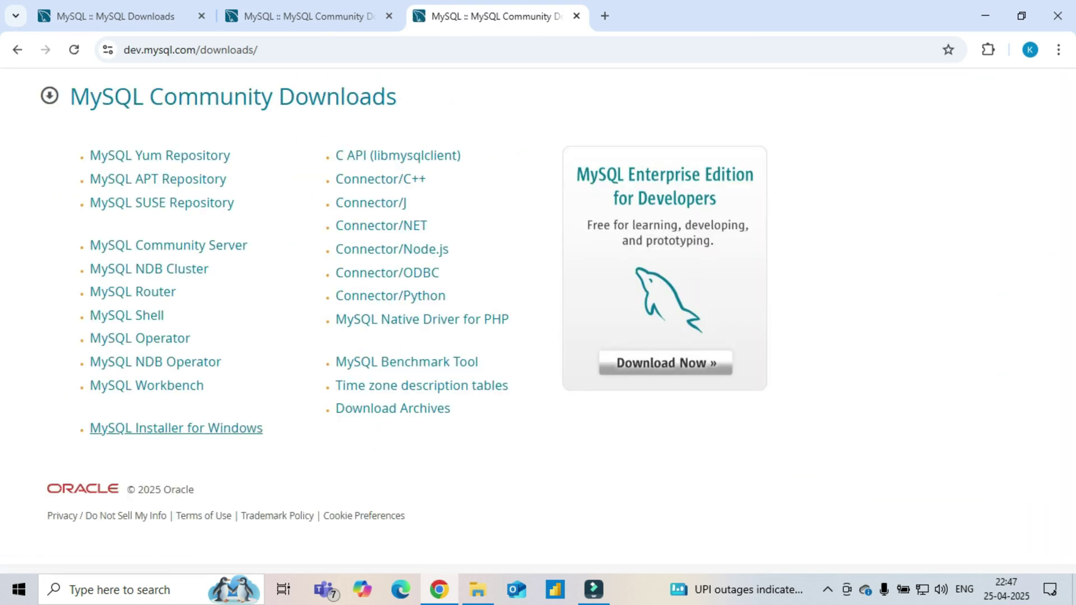
{"action": "left_click", "coordinate": [176, 429]}
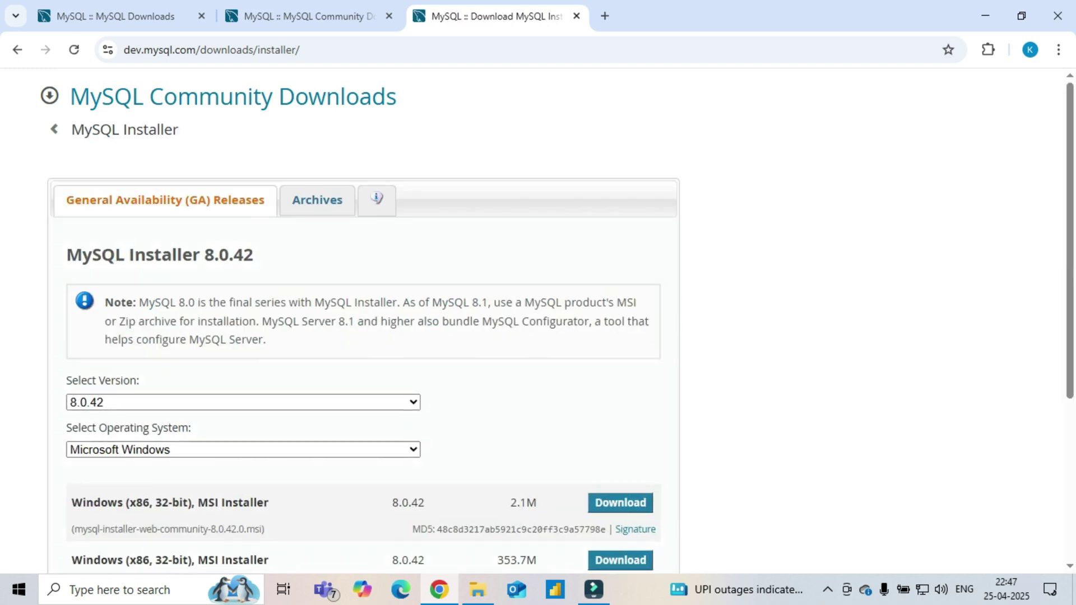
Step: Download the 353.7M Windows MSI Installer mysql-installer-community-8.0.42.0.msi without logging in or signing up
{"action": "scroll", "coordinate": [561, 322], "scroll_direction": "down", "scroll_amount": 3}
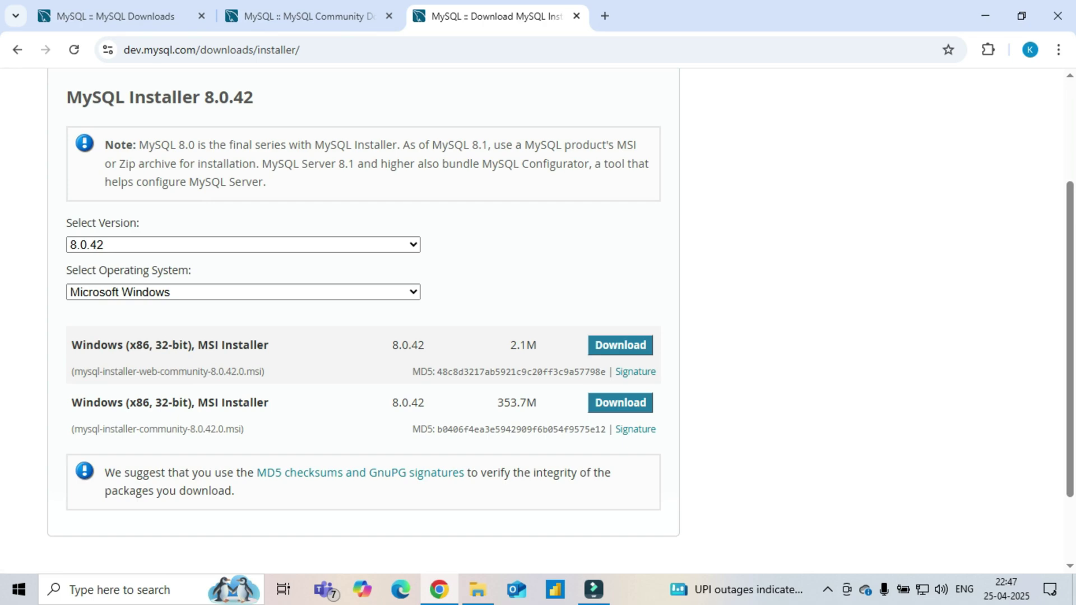
{"action": "left_click", "coordinate": [620, 403]}
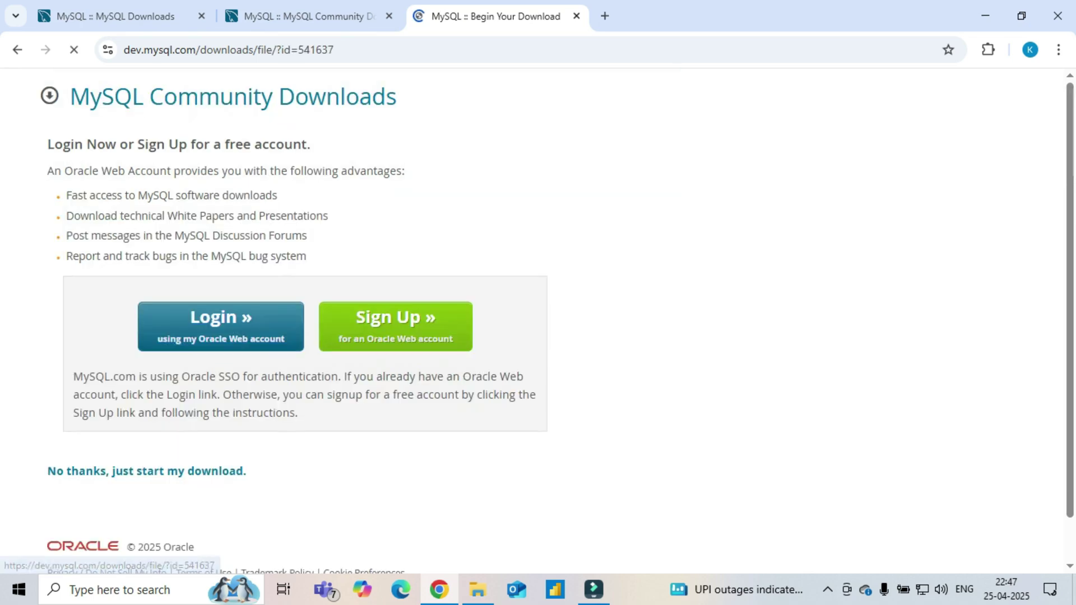
{"action": "scroll", "coordinate": [539, 325], "scroll_direction": "down", "scroll_amount": 1}
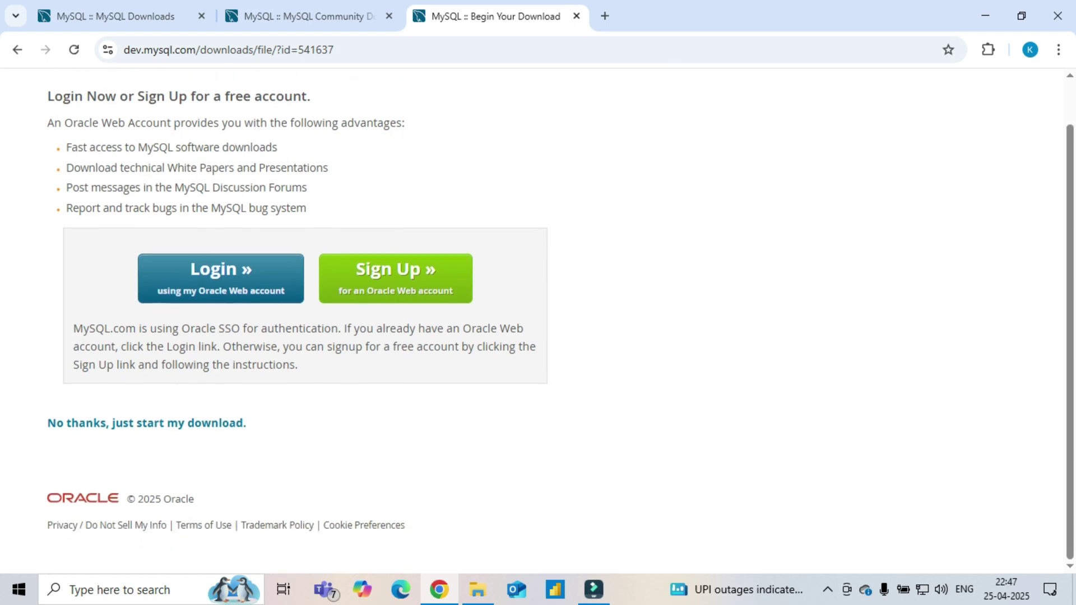
{"action": "scroll", "coordinate": [538, 325], "scroll_direction": "up", "scroll_amount": 1}
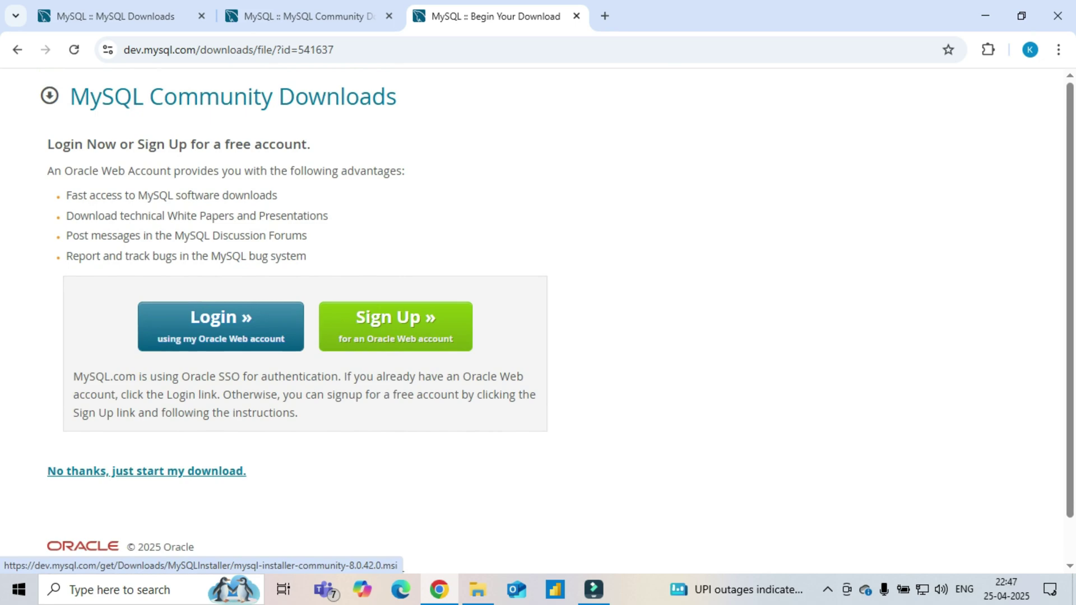
{"action": "left_click", "coordinate": [146, 471]}
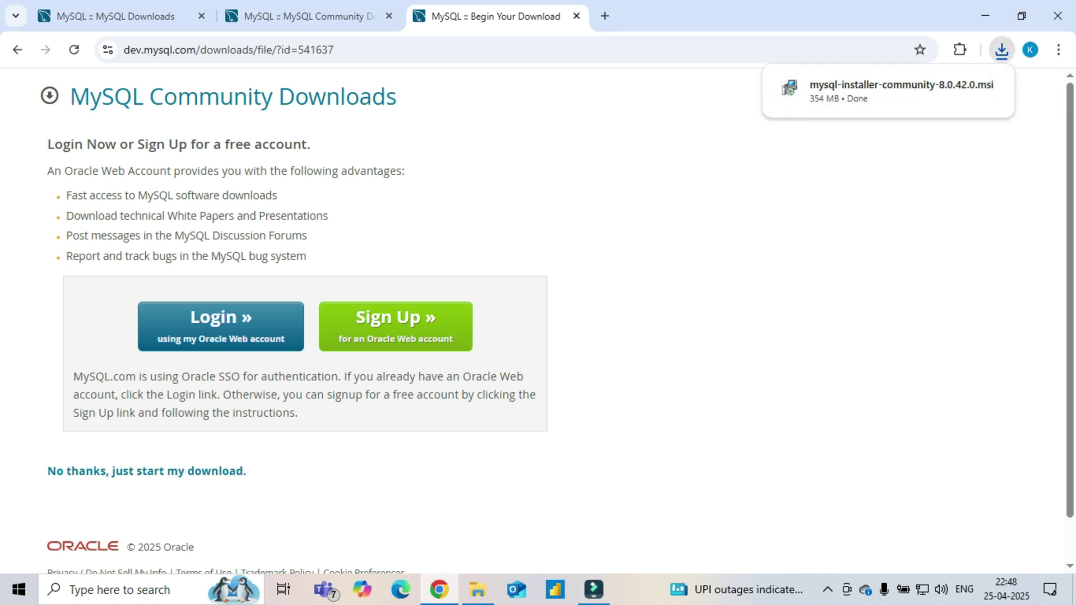
Step: Run the downloaded mysql-installer-community-8.0.42.0 file from its folder and minimize the file explorer and browser windows
{"action": "mouse_move", "coordinate": [959, 88]}
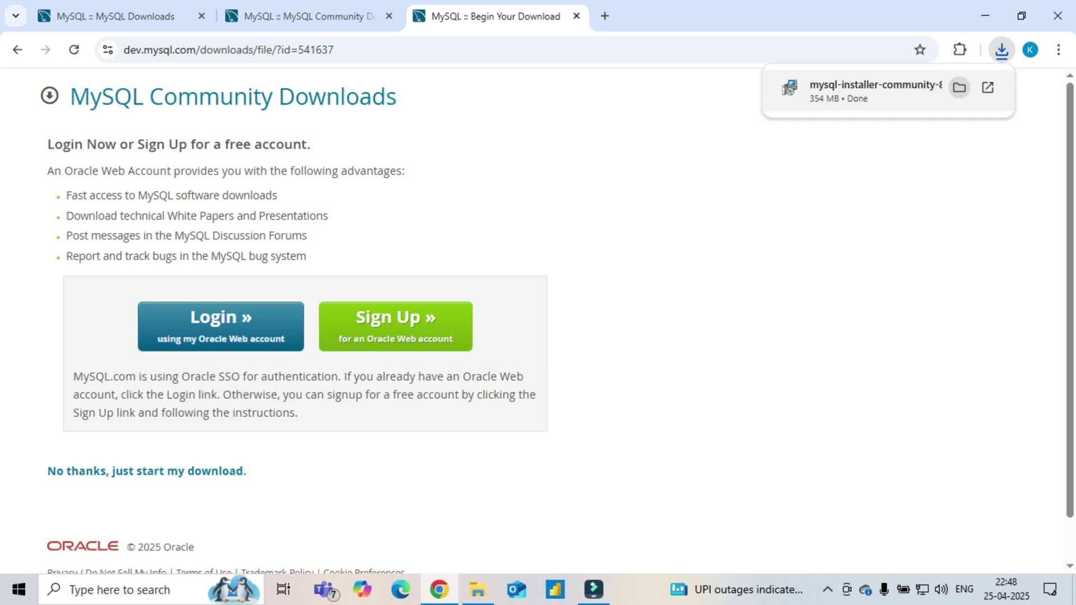
{"action": "left_click", "coordinate": [960, 88]}
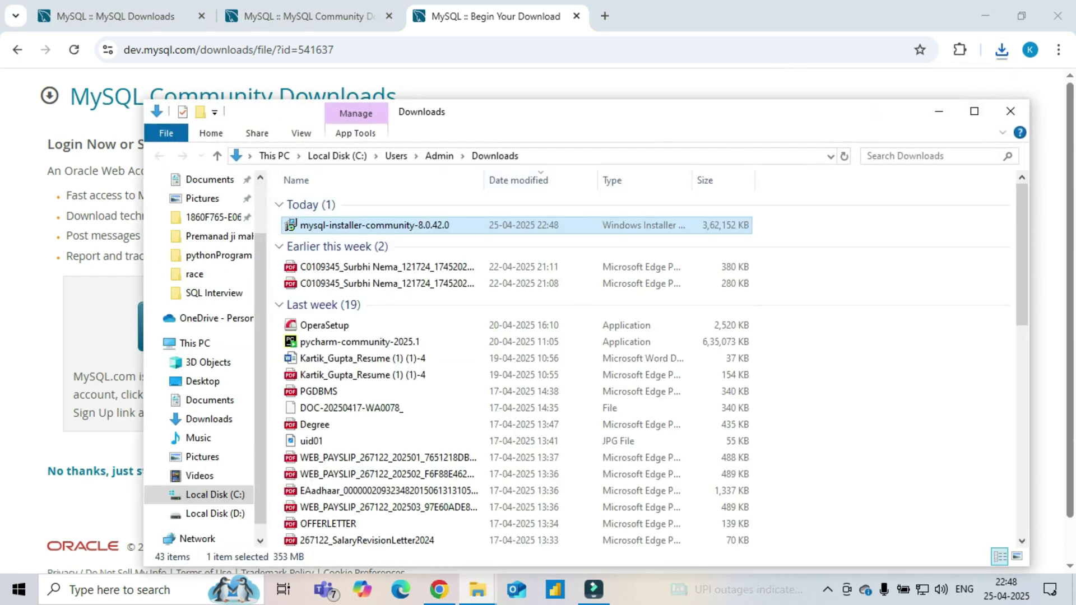
{"action": "double_click", "coordinate": [374, 225]}
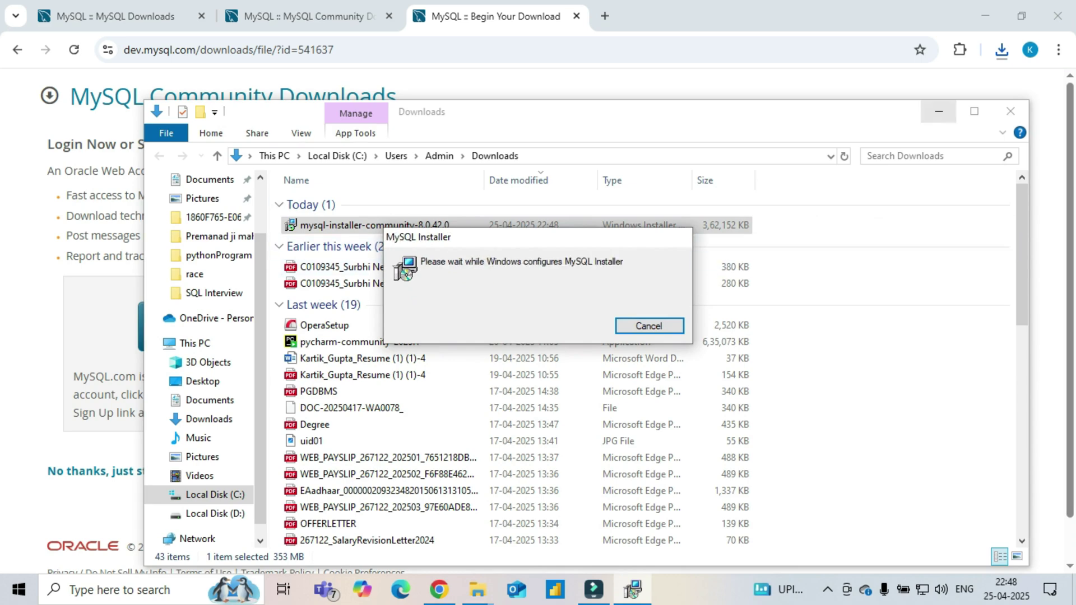
{"action": "left_click", "coordinate": [939, 111]}
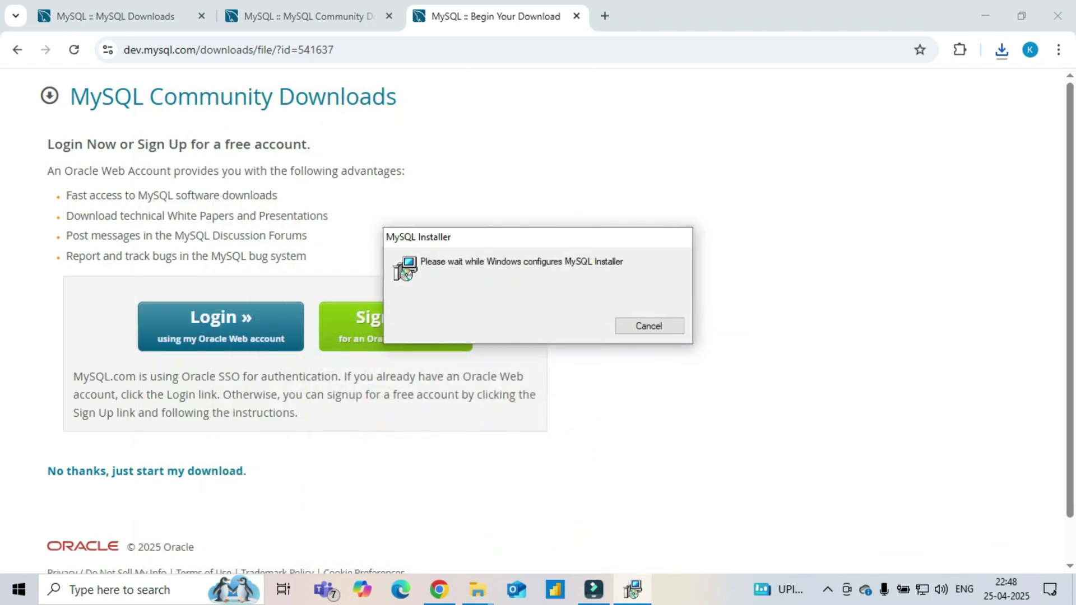
{"action": "left_click", "coordinate": [985, 16]}
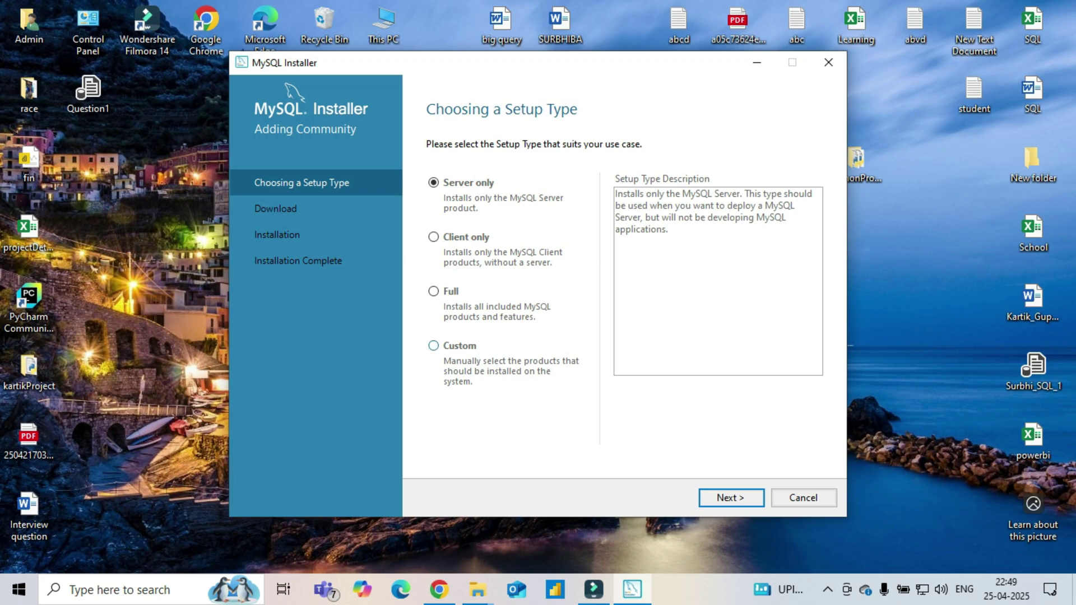
Step: Choose the Custom setup type and add MySQL Server 8.0.42 - X64 to the products to be installed
{"action": "left_click", "coordinate": [434, 346]}
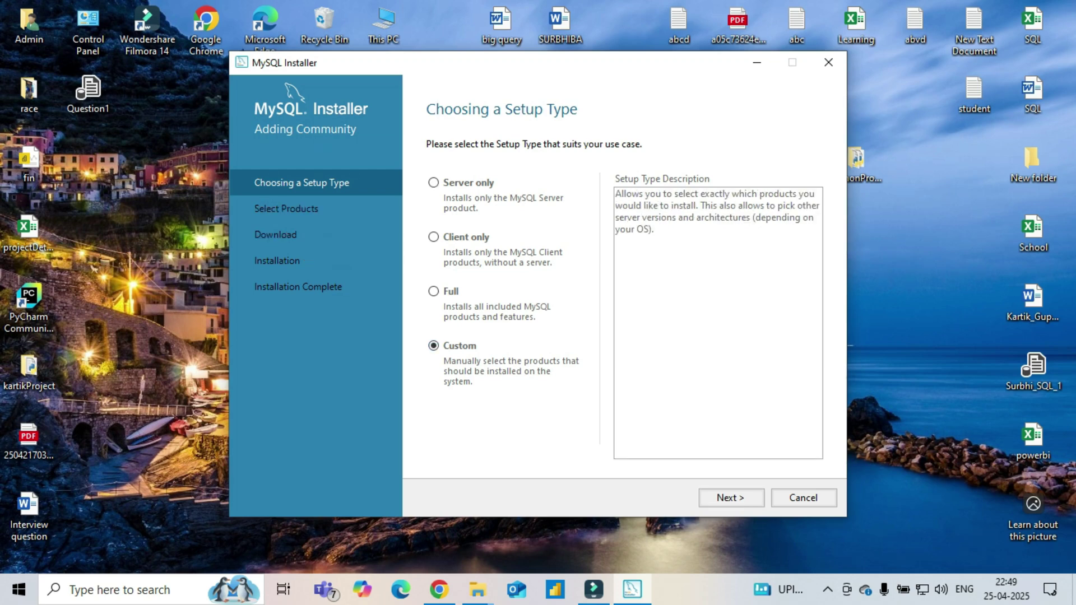
{"action": "left_click", "coordinate": [731, 498]}
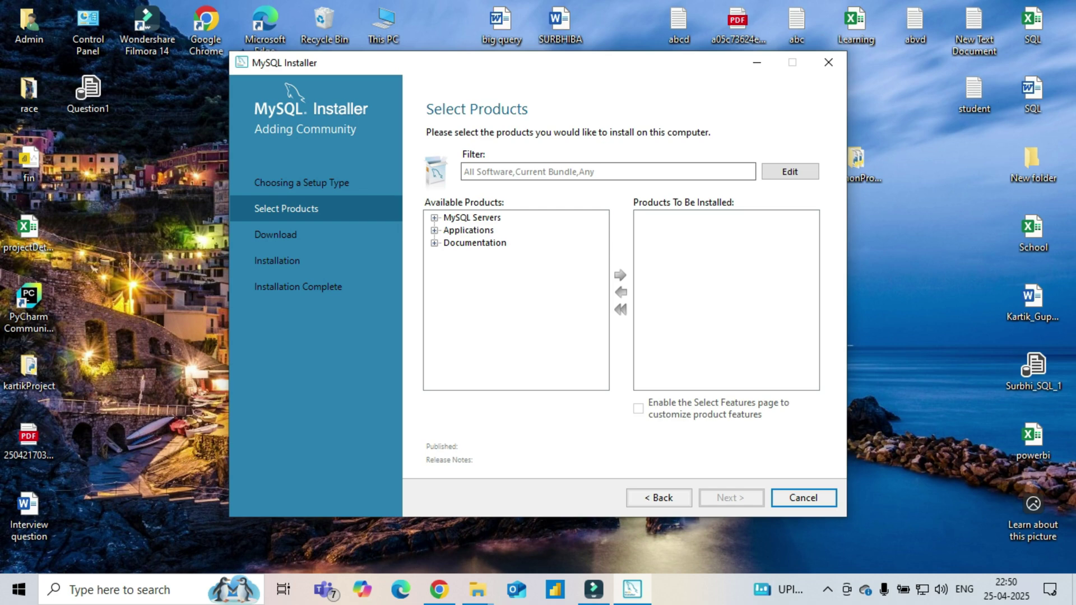
{"action": "left_click", "coordinate": [434, 219]}
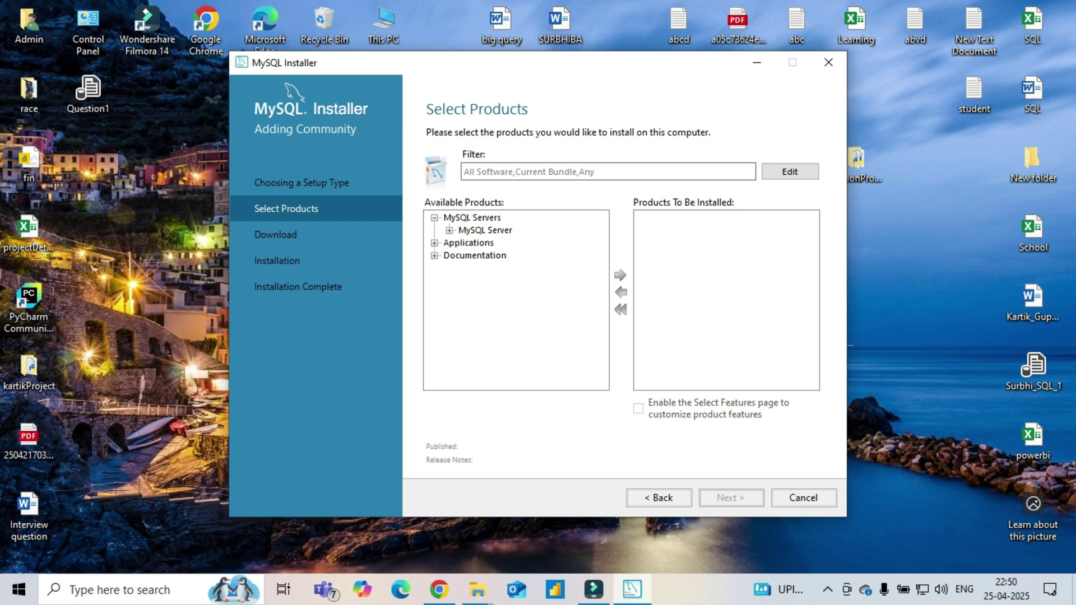
{"action": "left_click", "coordinate": [450, 231]}
{"action": "left_click", "coordinate": [464, 243]}
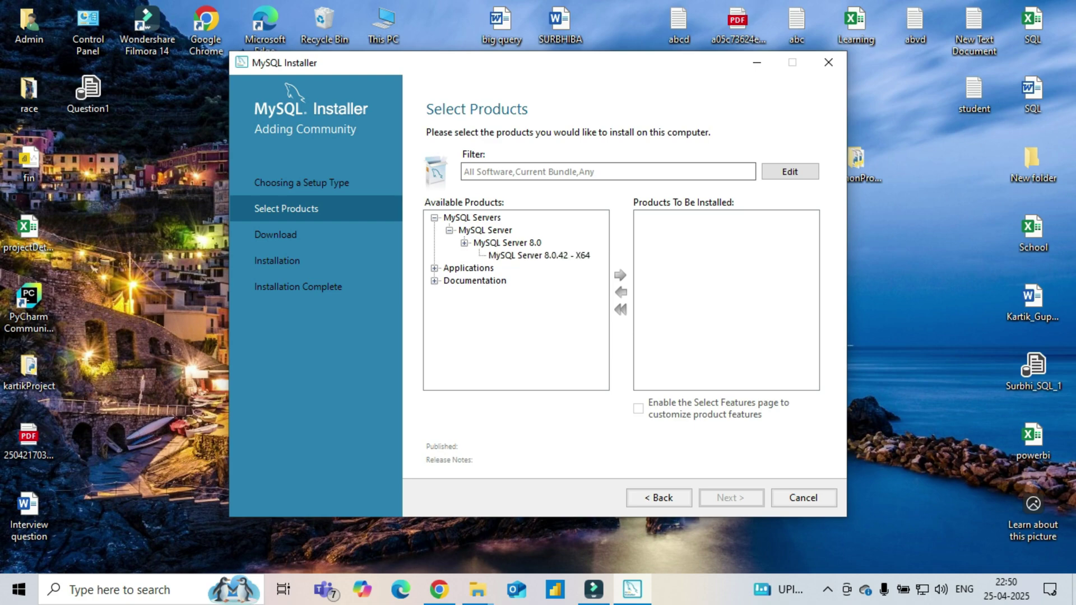
{"action": "left_click", "coordinate": [539, 256]}
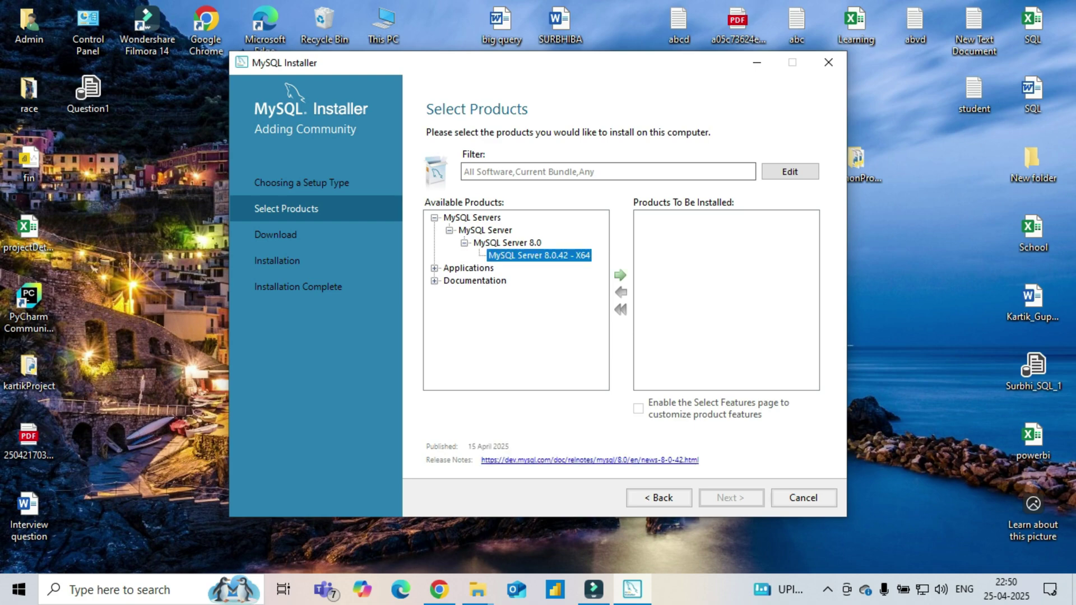
{"action": "left_click", "coordinate": [620, 275]}
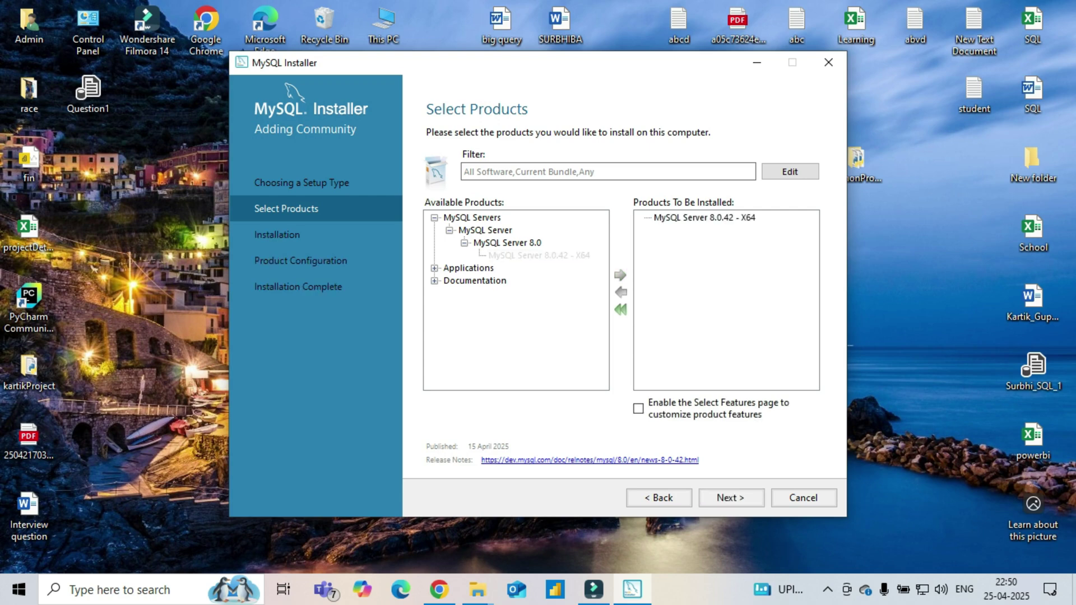
Step: Add MySQL Workbench 8.0.42 - X64 from the available applications to the products to be installed
{"action": "left_click", "coordinate": [434, 268]}
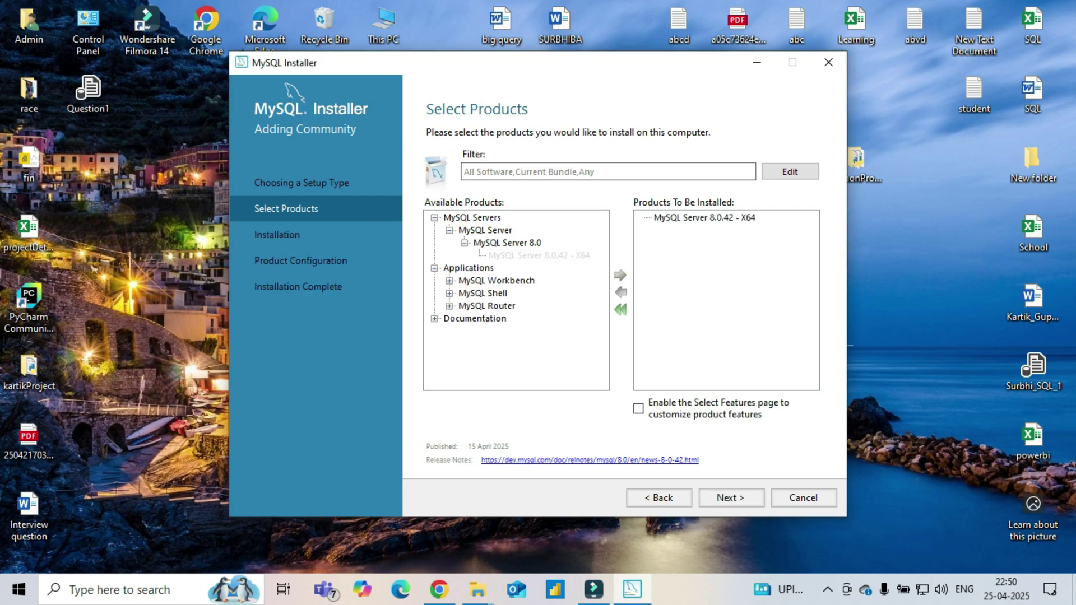
{"action": "left_click", "coordinate": [450, 281]}
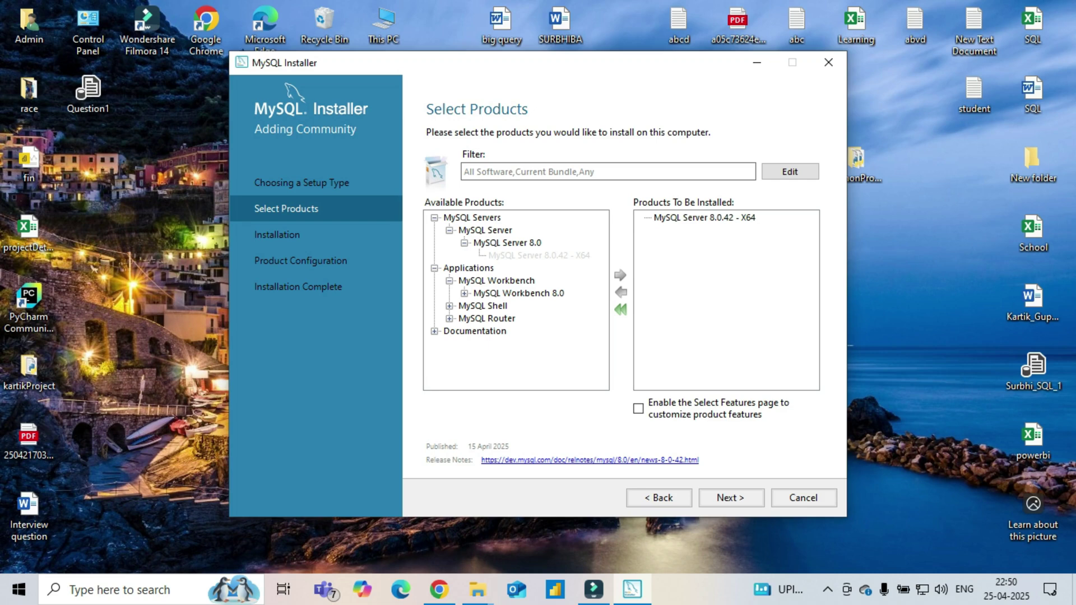
{"action": "left_click", "coordinate": [464, 294]}
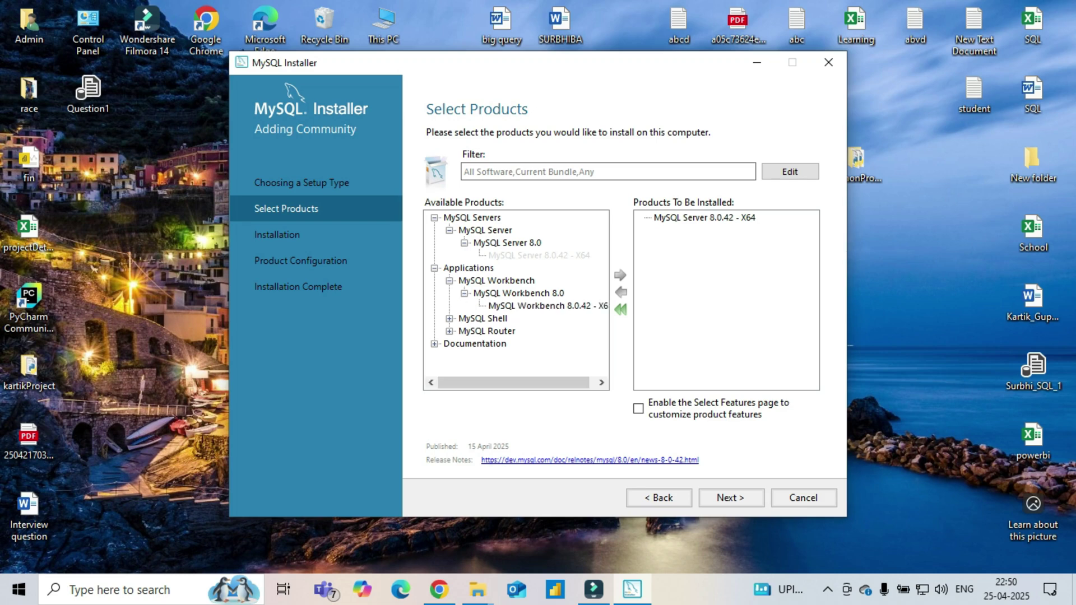
{"action": "left_click", "coordinate": [546, 305]}
{"action": "left_click", "coordinate": [620, 276]}
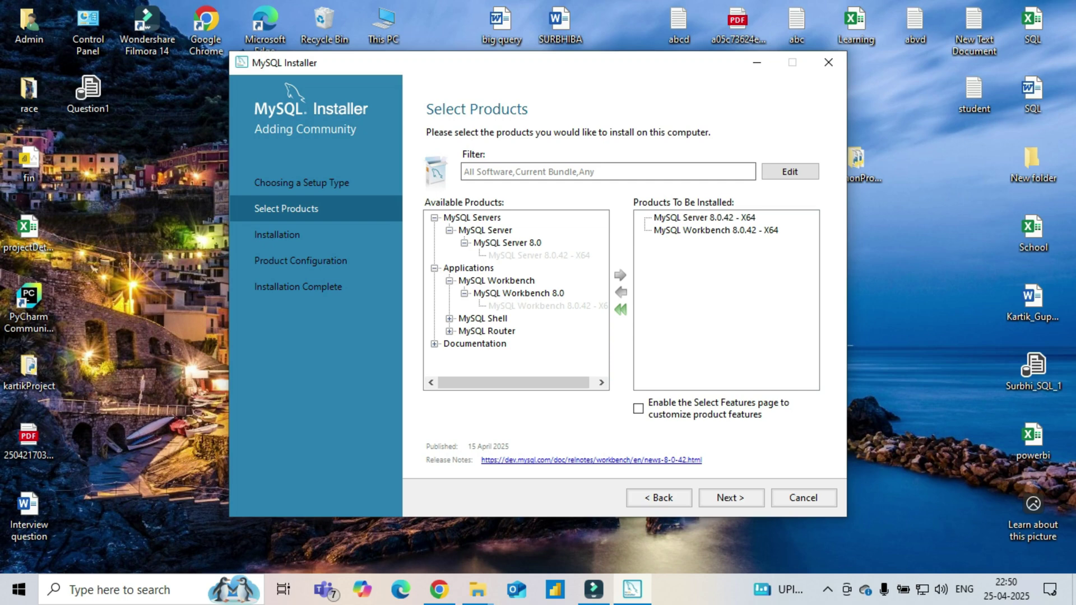
Step: Add MySQL Shell 8.0.42 - X64 from the available applications to the products to be installed
{"action": "left_click", "coordinate": [434, 343]}
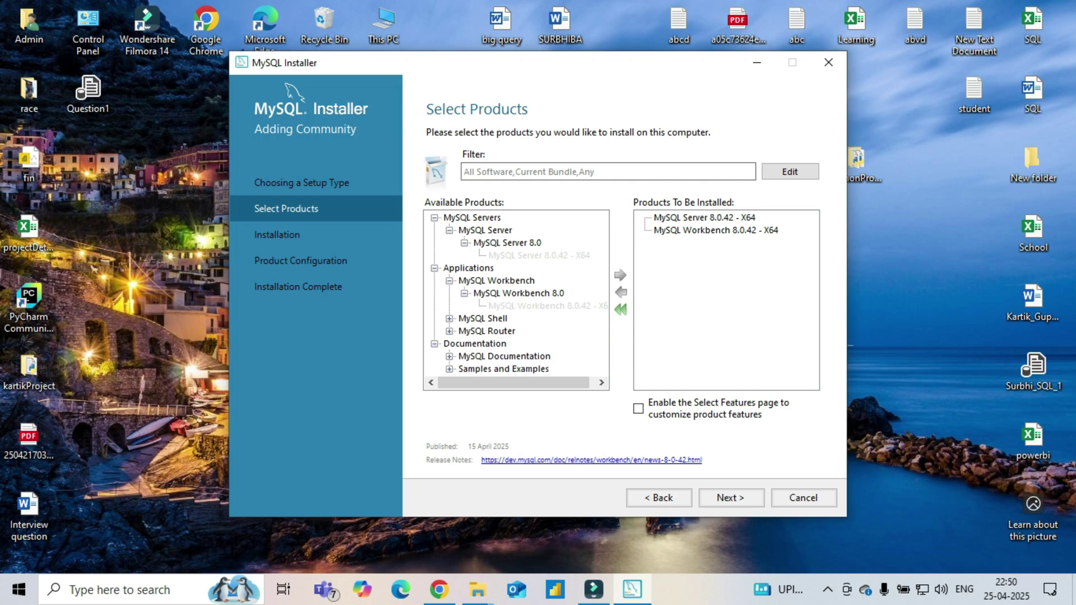
{"action": "left_click", "coordinate": [435, 343]}
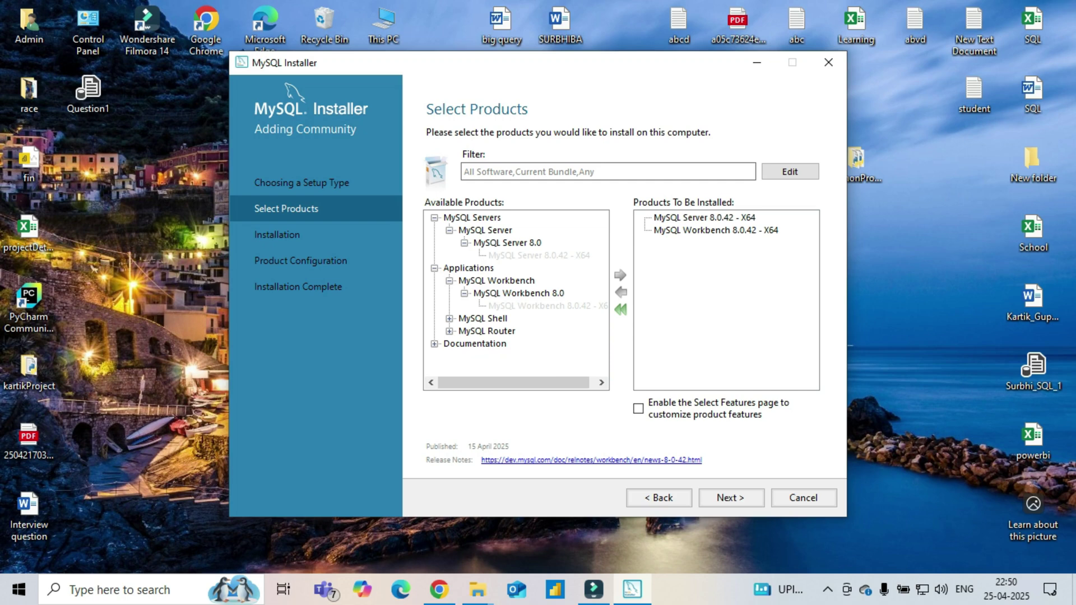
{"action": "left_click", "coordinate": [449, 318]}
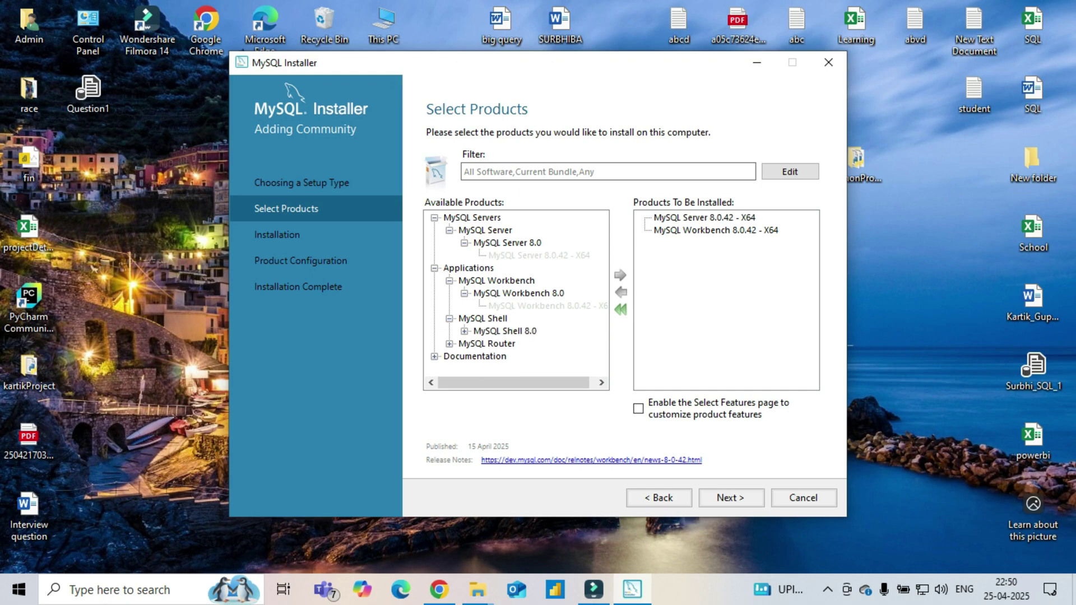
{"action": "left_click", "coordinate": [465, 332]}
{"action": "left_click", "coordinate": [536, 343]}
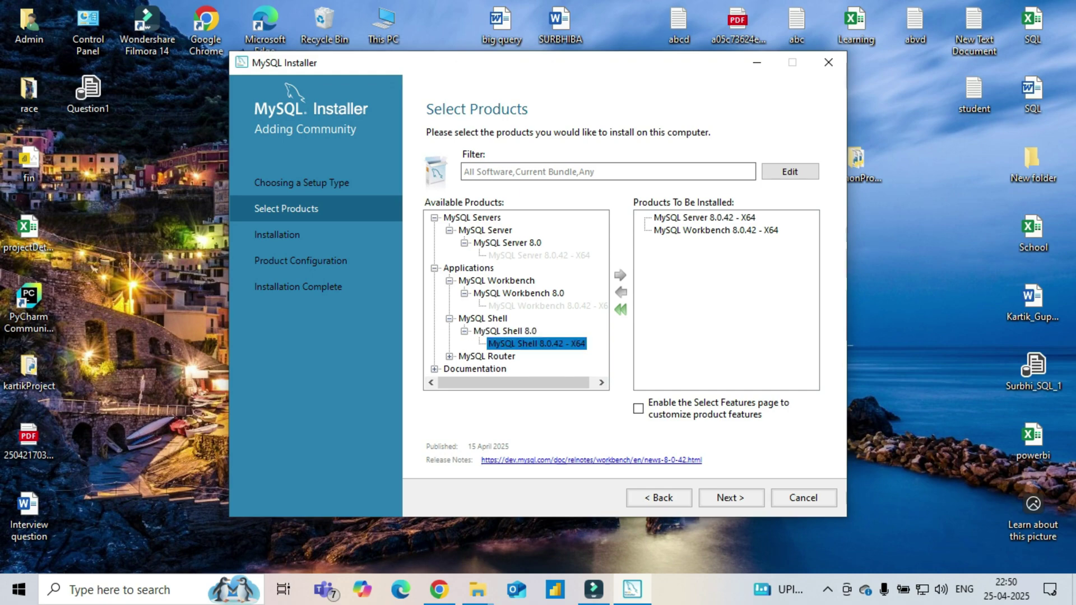
{"action": "left_click", "coordinate": [621, 275]}
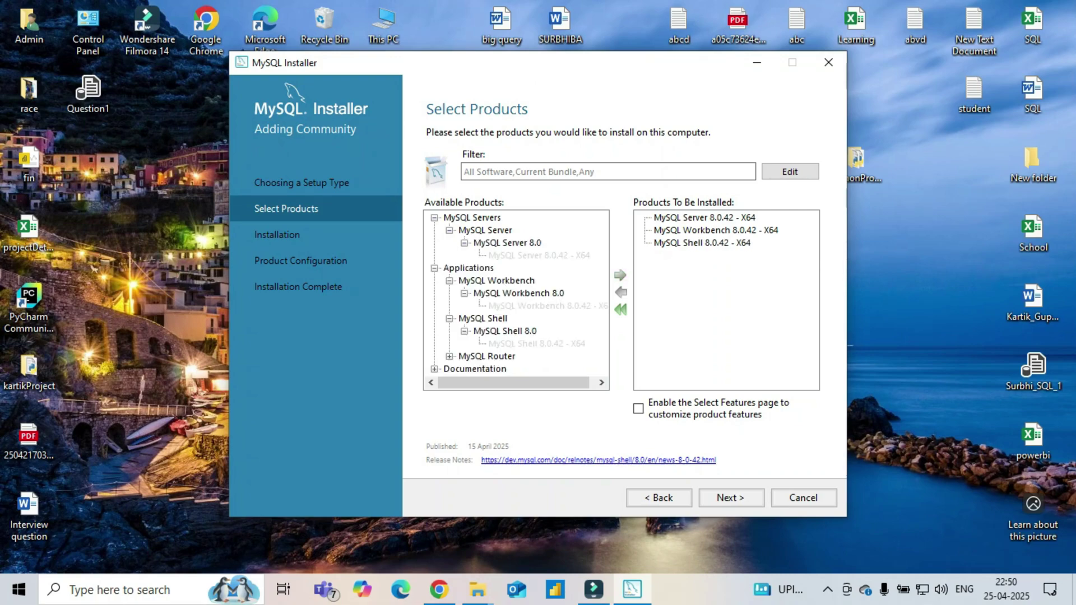
Step: Add MySQL Router 8.0.42 - X64 from the available applications to the products to be installed
{"action": "left_click", "coordinate": [450, 319]}
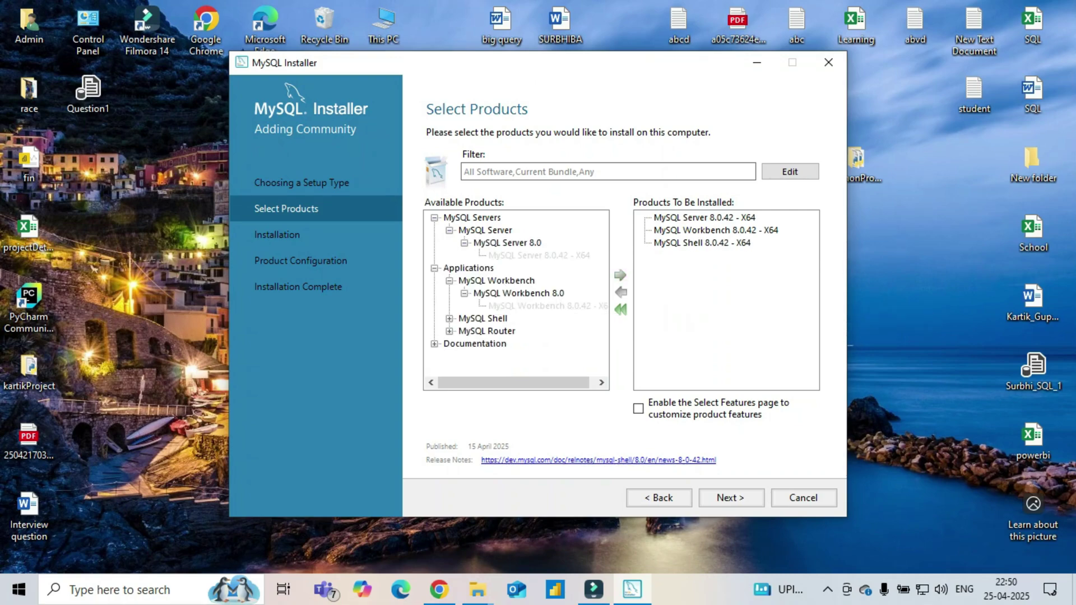
{"action": "left_click", "coordinate": [450, 281]}
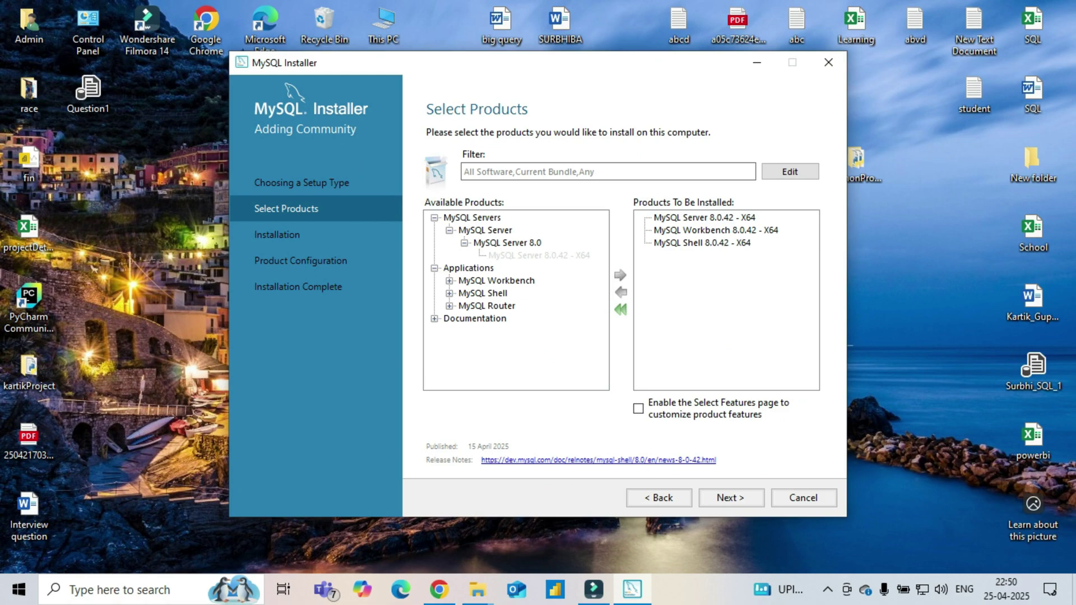
{"action": "left_click", "coordinate": [450, 306]}
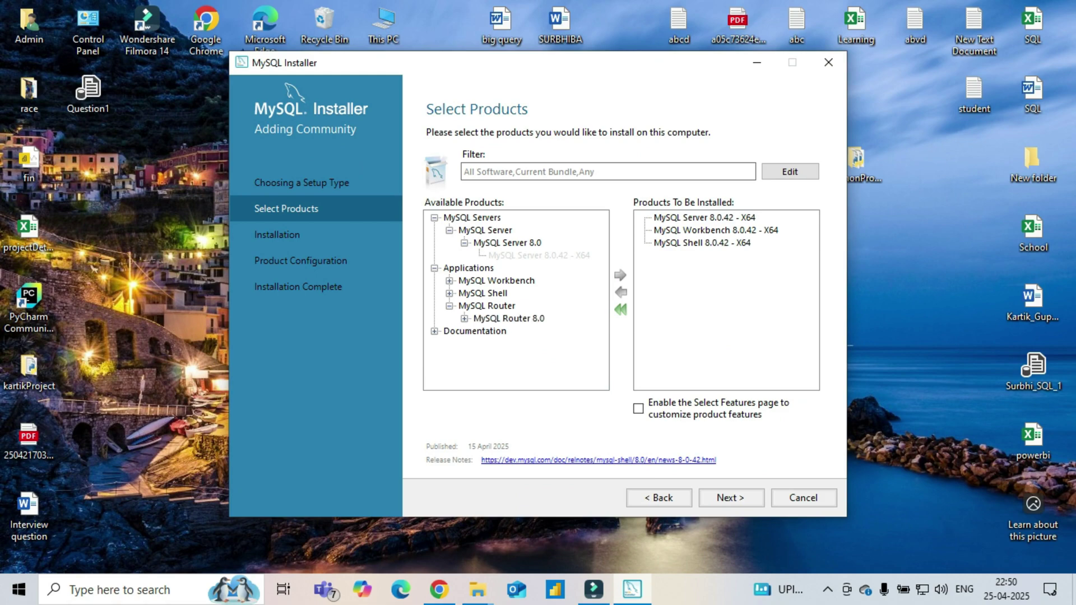
{"action": "left_click", "coordinate": [465, 319]}
{"action": "left_click", "coordinate": [540, 331]}
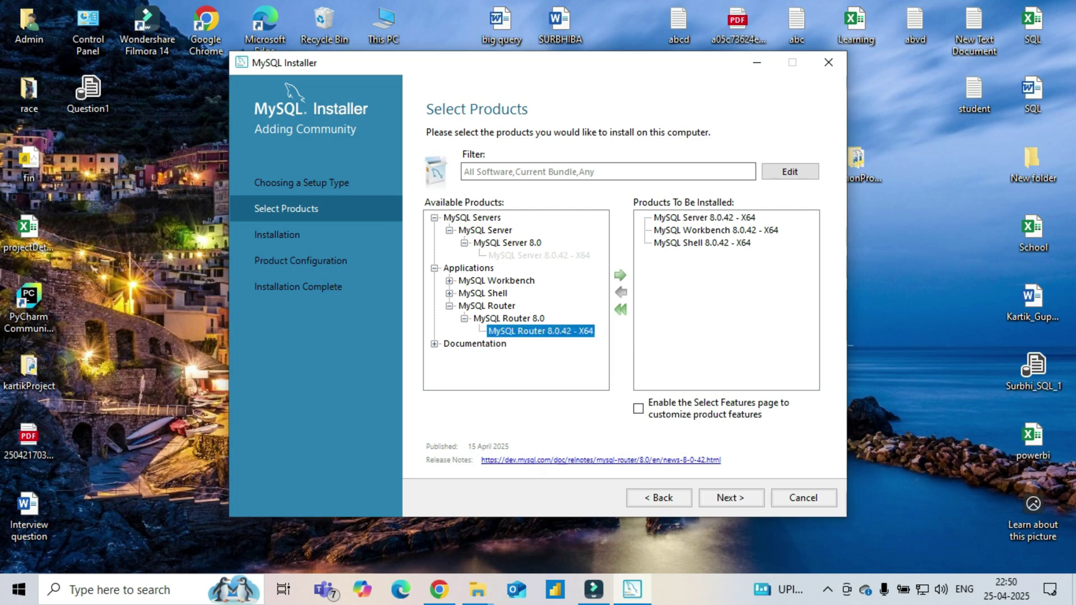
{"action": "left_click", "coordinate": [620, 275]}
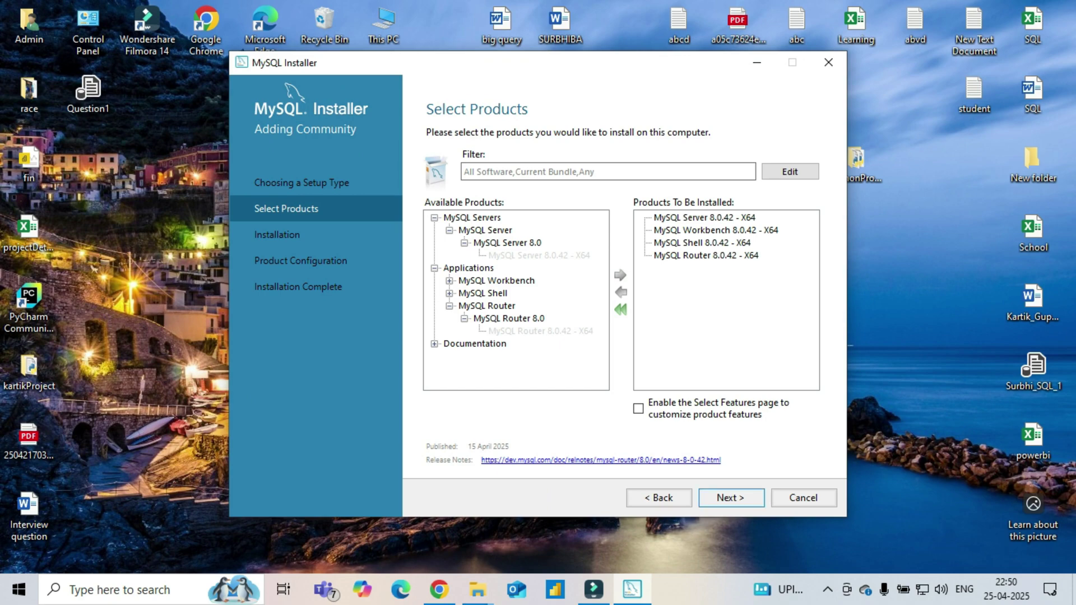
Step: Install the selected MySQL Server, Workbench, Shell and Router packages and proceed to product configuration once they finish
{"action": "key", "text": "Return"}
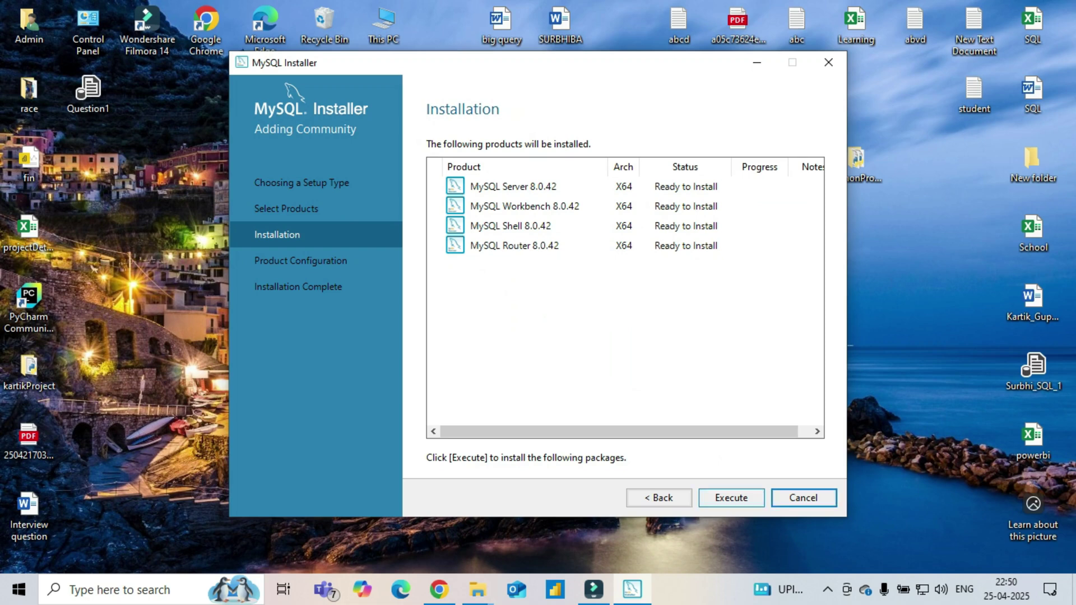
{"action": "left_click", "coordinate": [731, 498]}
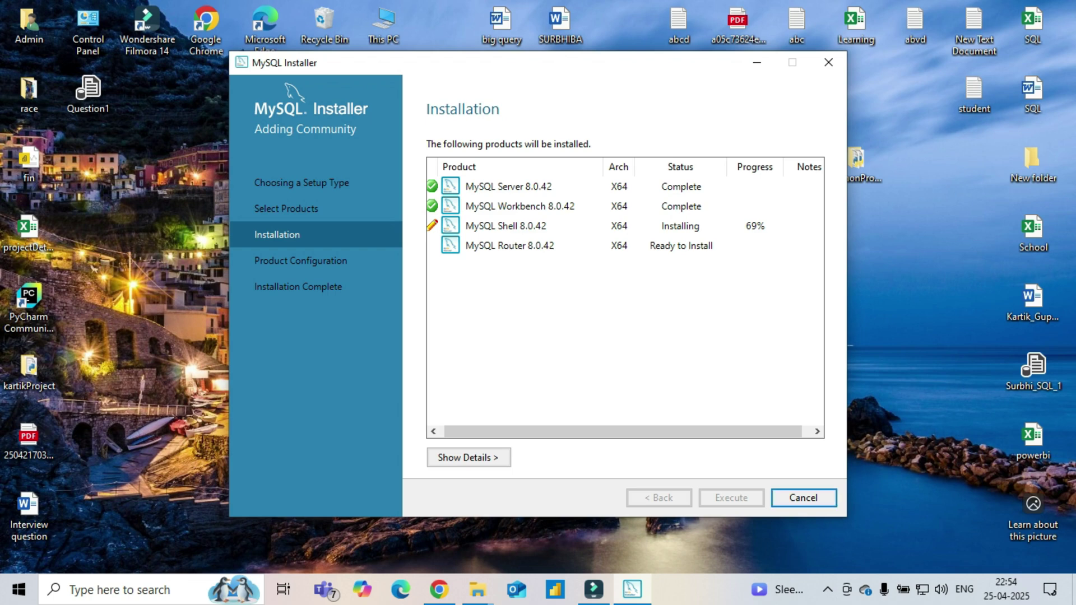
{"action": "left_click", "coordinate": [817, 432]}
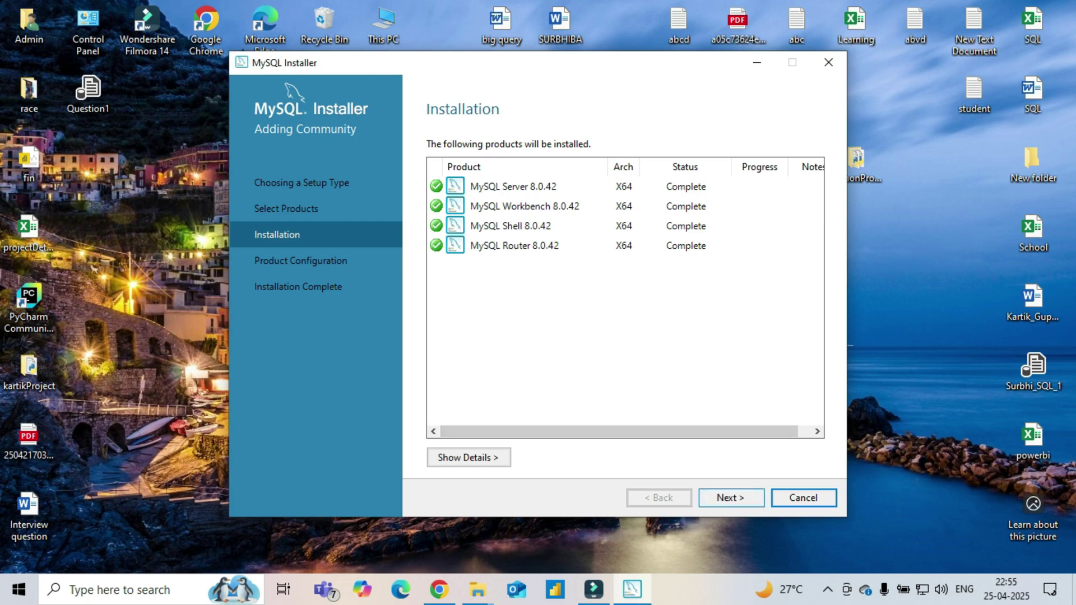
{"action": "left_click", "coordinate": [732, 498]}
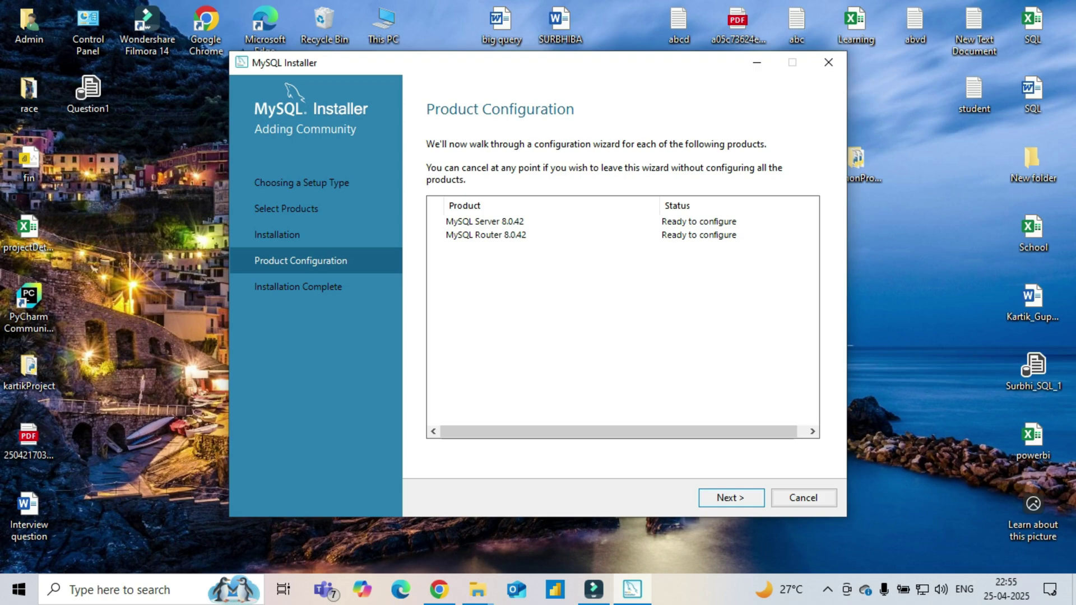
Step: Start configuring MySQL Server as a Development Computer on port 3306 and accept strong password encryption for authentication
{"action": "key", "text": "Return"}
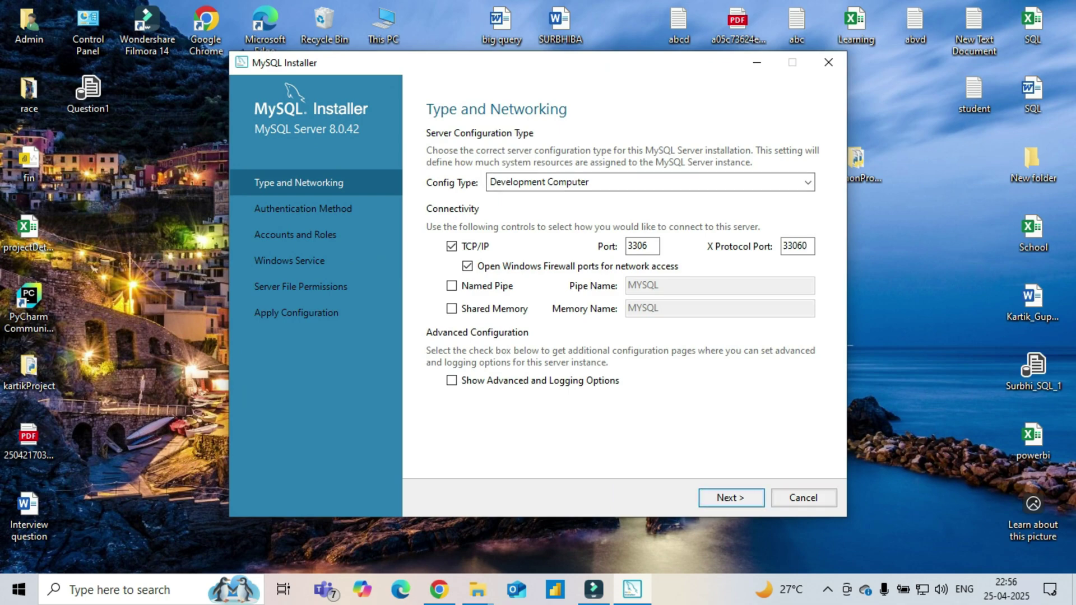
{"action": "key", "text": "Return"}
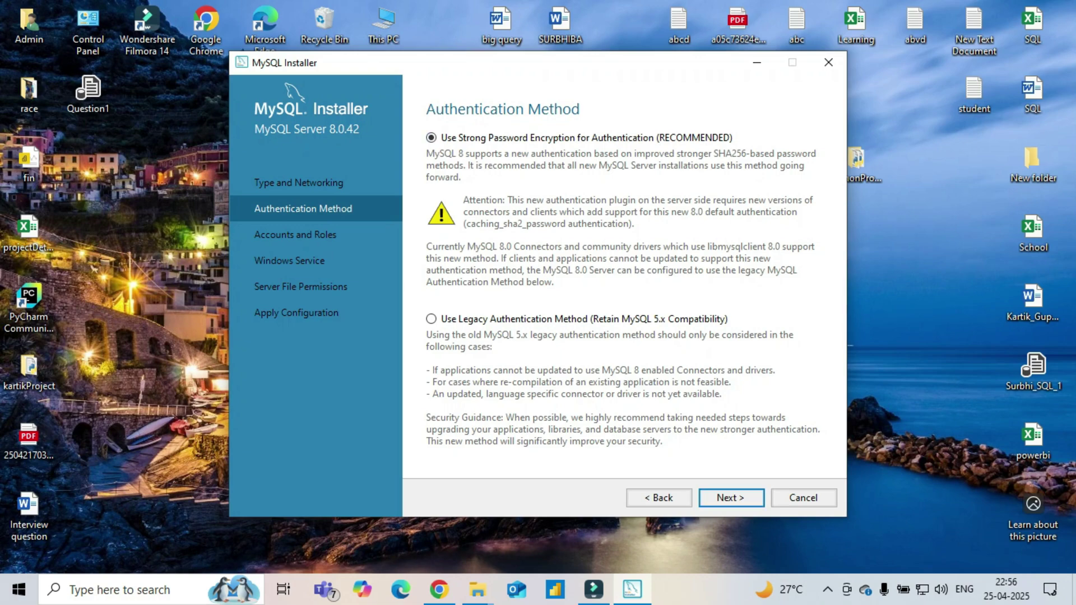
{"action": "key", "text": "Return"}
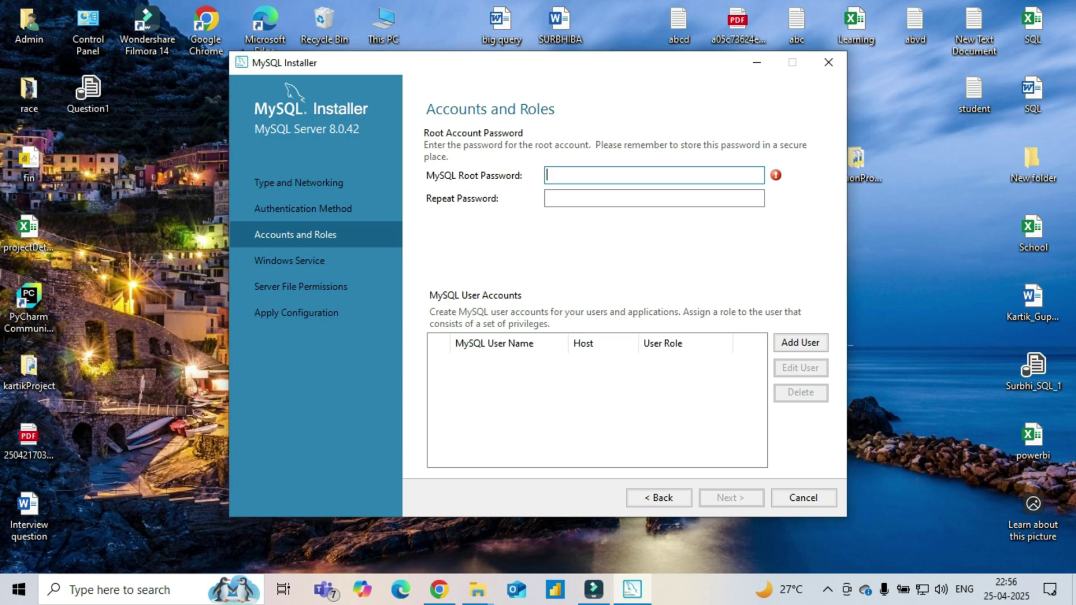
Step: Enter and repeat the MySQL root account password and accept the Accounts and Roles settings
{"action": "type", "text": "••••••••••"}
{"action": "left_click", "coordinate": [654, 199]}
{"action": "type", "text": "••••••"}
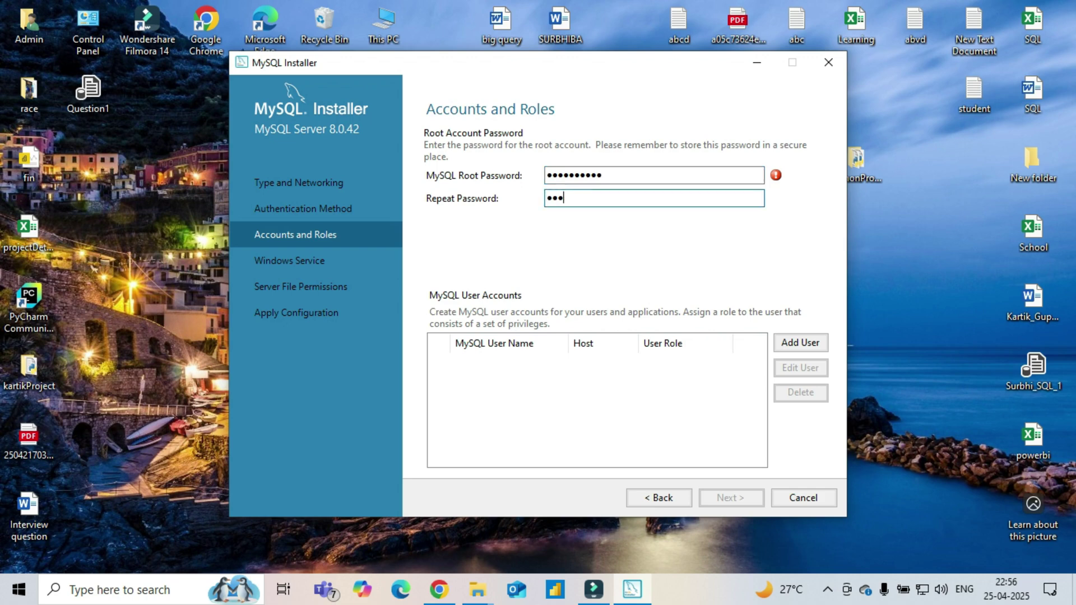
{"action": "type", "text": "••••"}
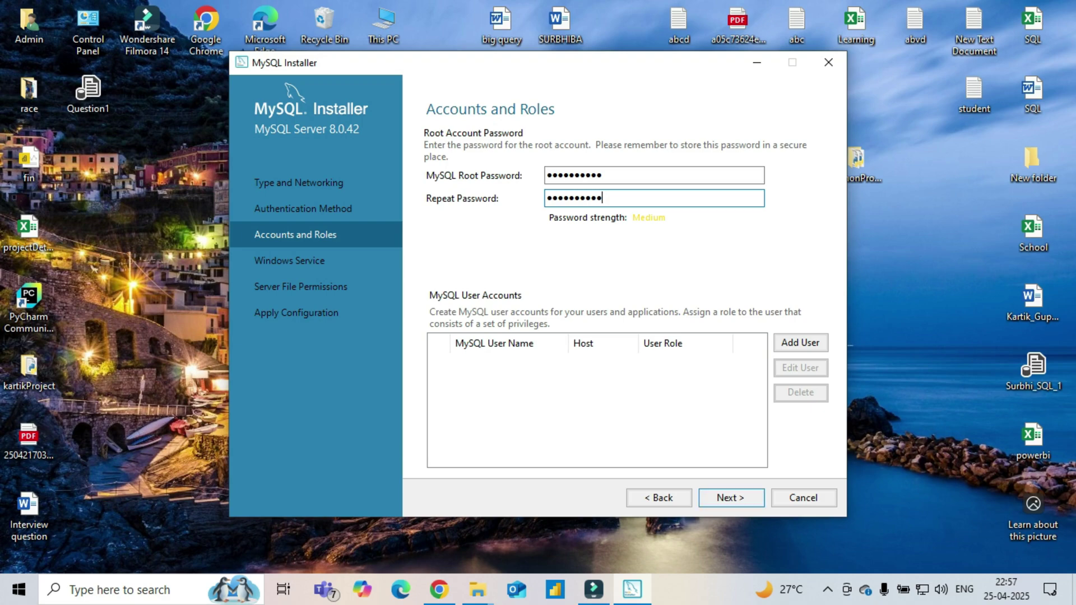
{"action": "key", "text": "Return"}
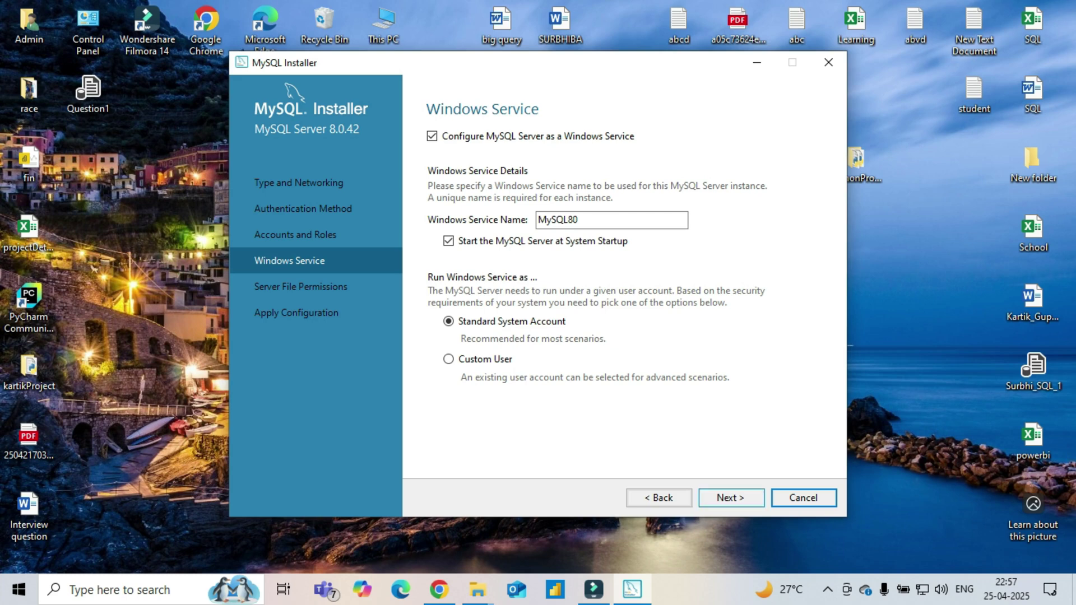
Step: Accept the MySQL80 Windows service and full-access file permission defaults and apply the server configuration through to its finish
{"action": "left_click", "coordinate": [731, 498]}
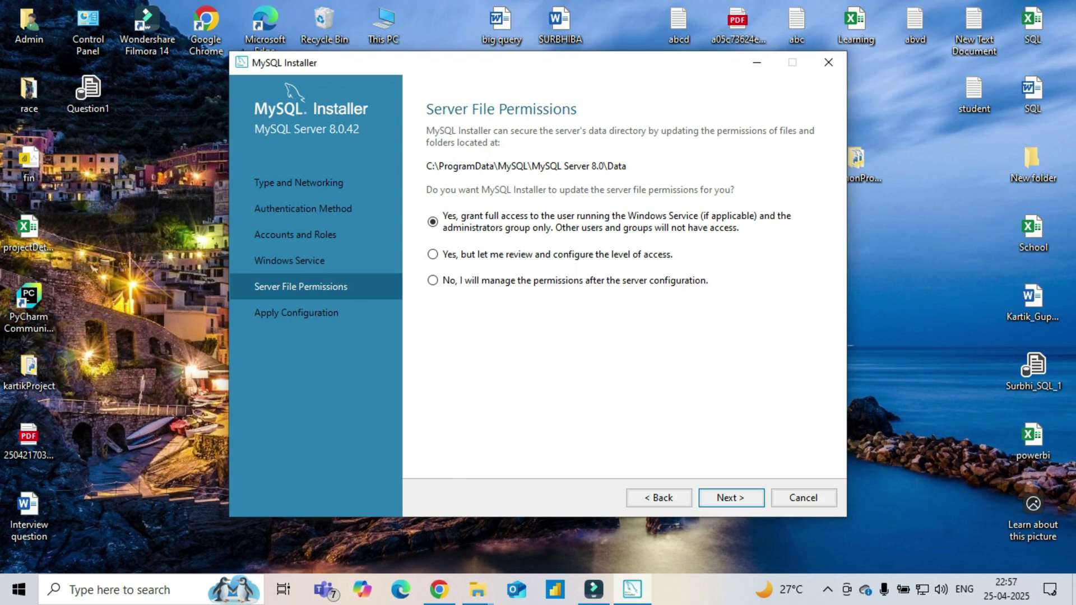
{"action": "left_click", "coordinate": [731, 498]}
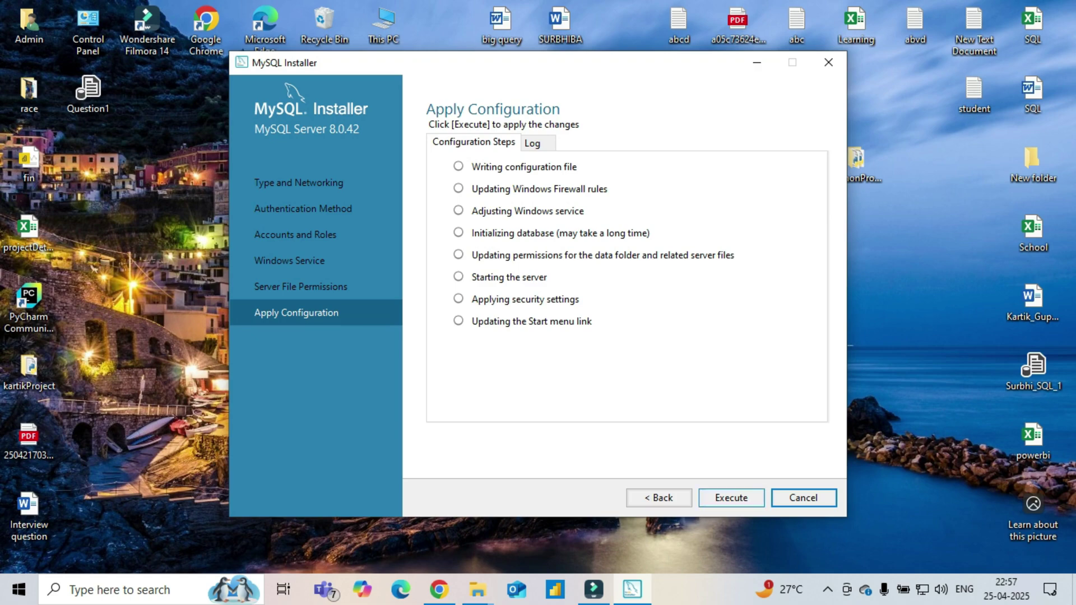
{"action": "left_click", "coordinate": [732, 498]}
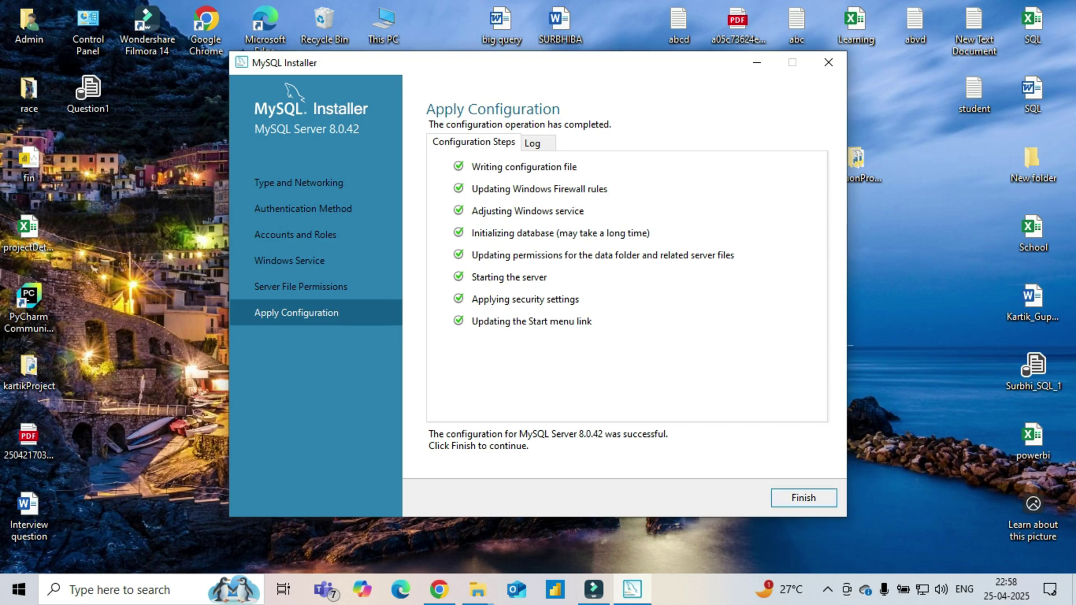
{"action": "key", "text": "Return"}
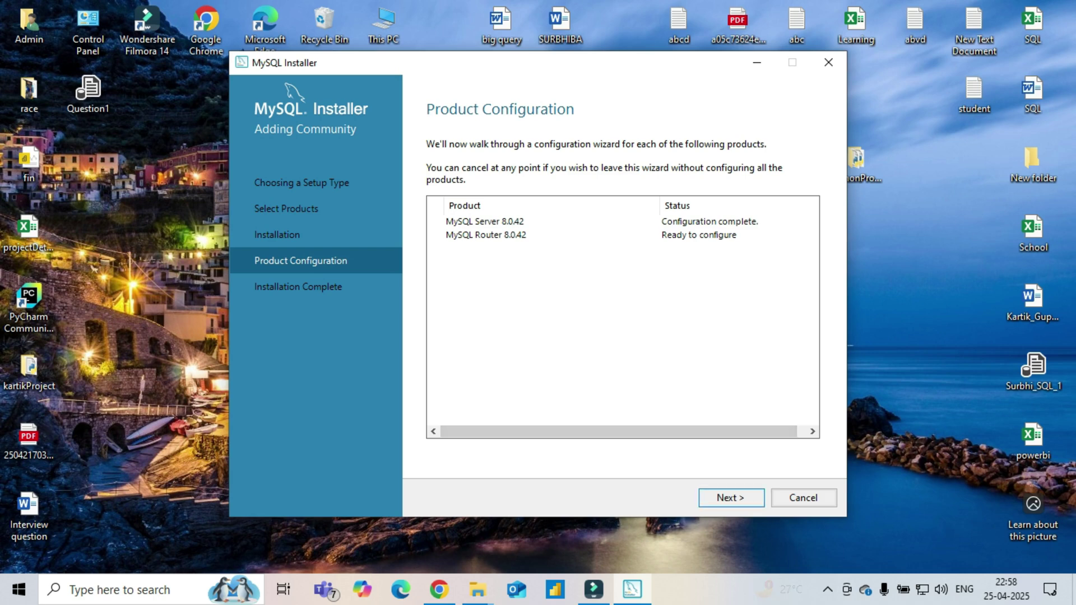
Step: Finish the MySQL Router configuration without bootstrapping and complete the installer so that MySQL Workbench and MySQL Shell start
{"action": "key", "text": "Return"}
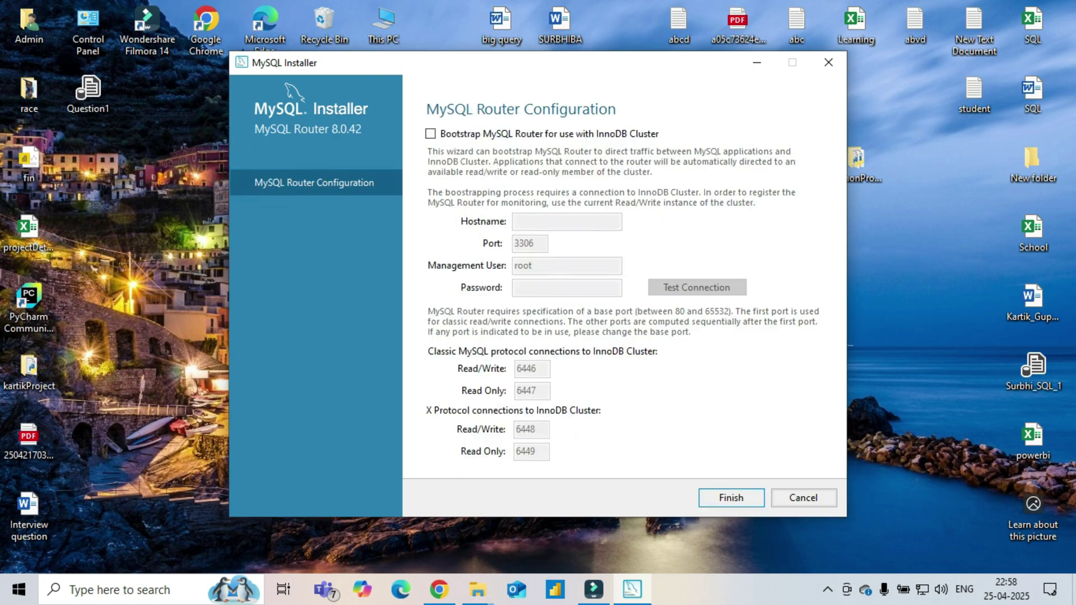
{"action": "key", "text": "Return"}
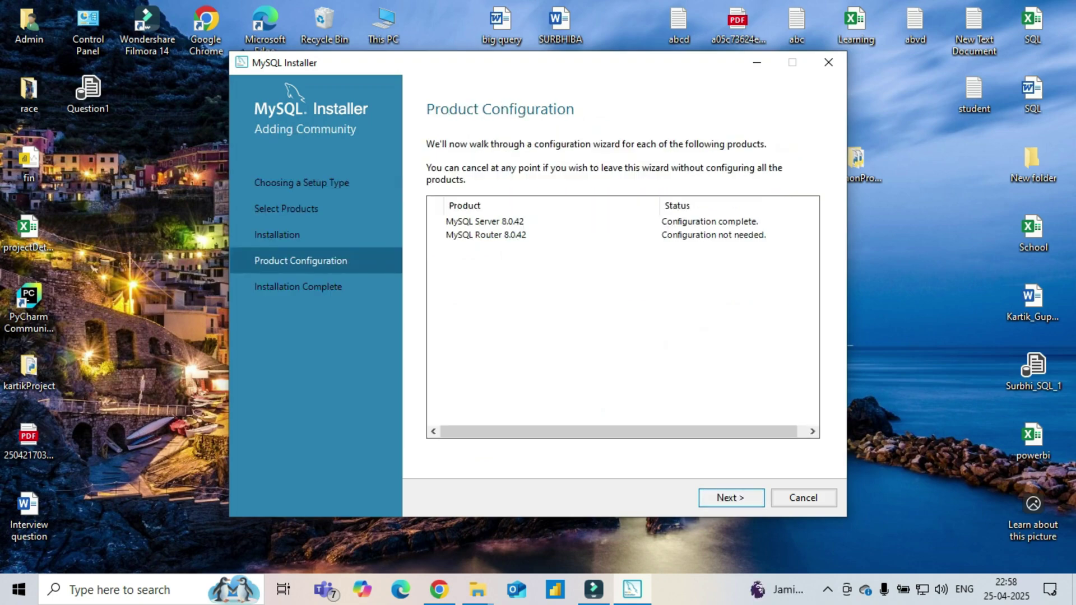
{"action": "key", "text": "Return"}
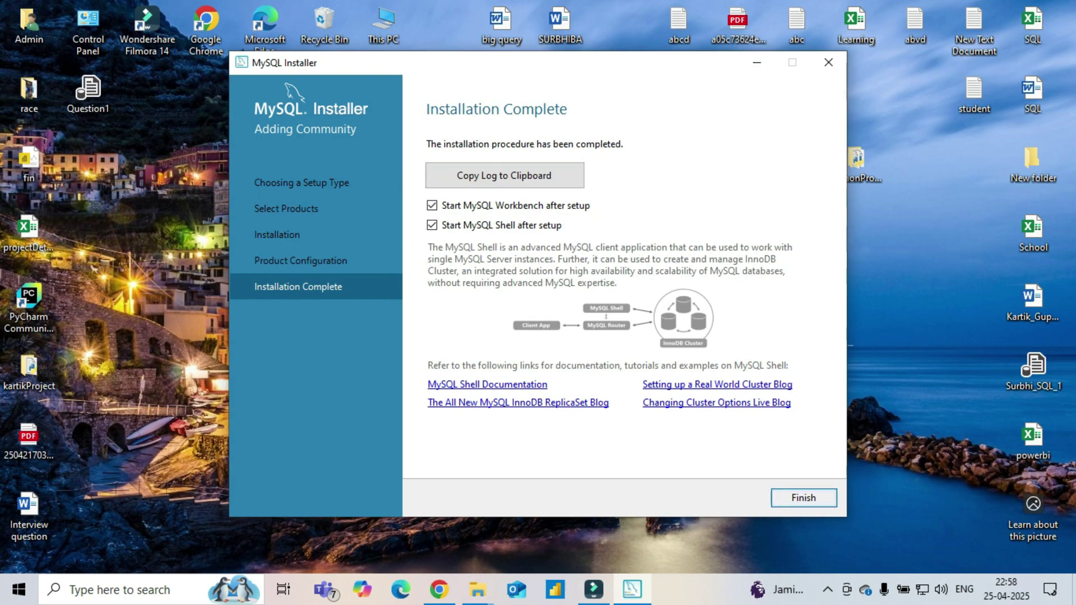
{"action": "key", "text": "Return"}
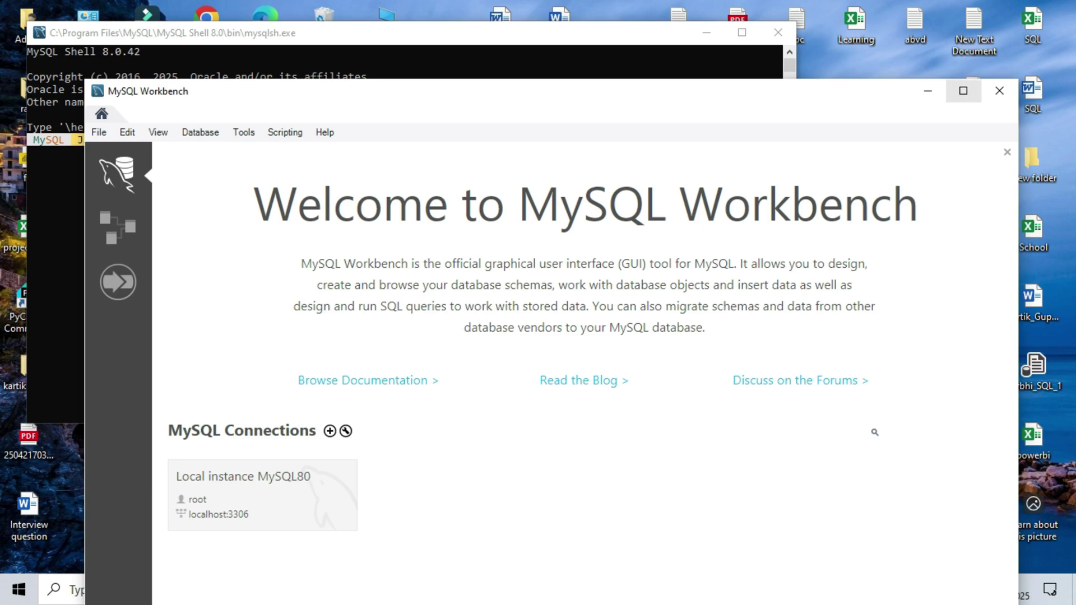
Step: Maximize MySQL Workbench, connect to Local instance MySQL80 with the root account password, and close Workbench
{"action": "left_click", "coordinate": [964, 91]}
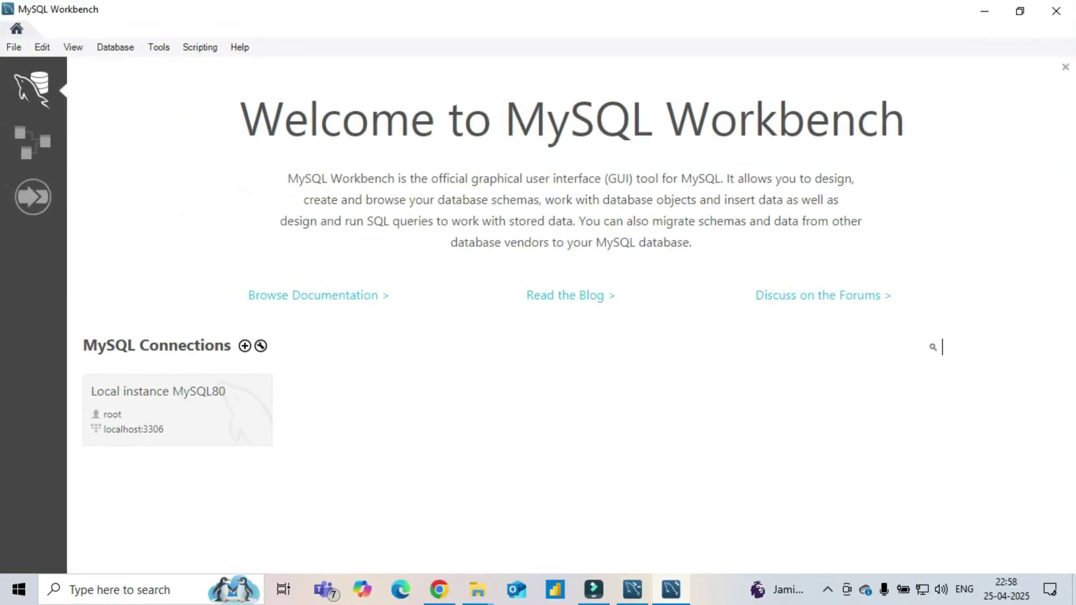
{"action": "left_click", "coordinate": [178, 411]}
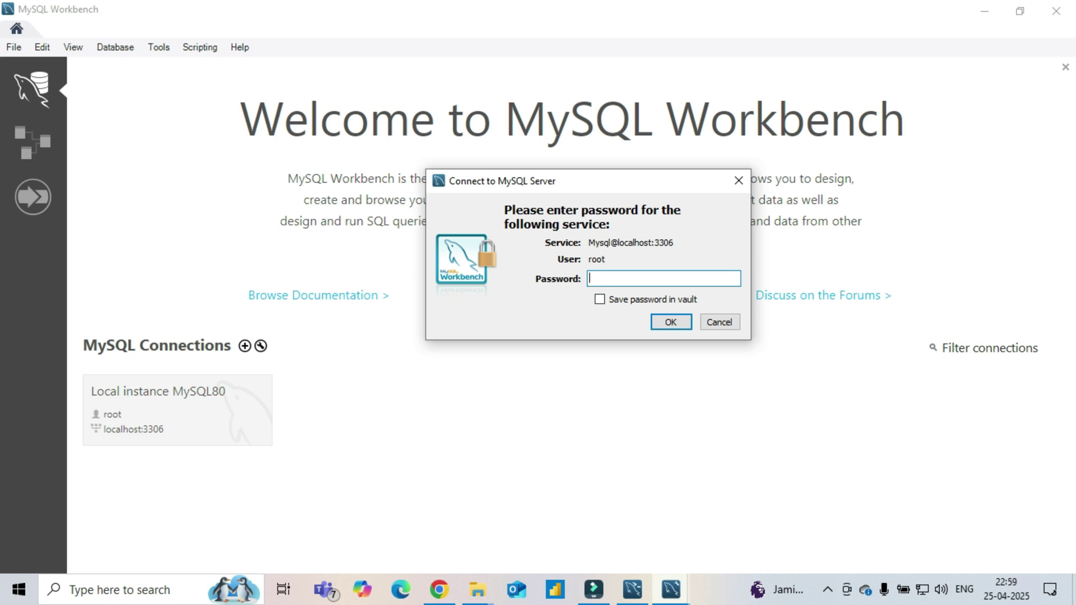
{"action": "type", "text": "**********"}
{"action": "key", "text": "Return"}
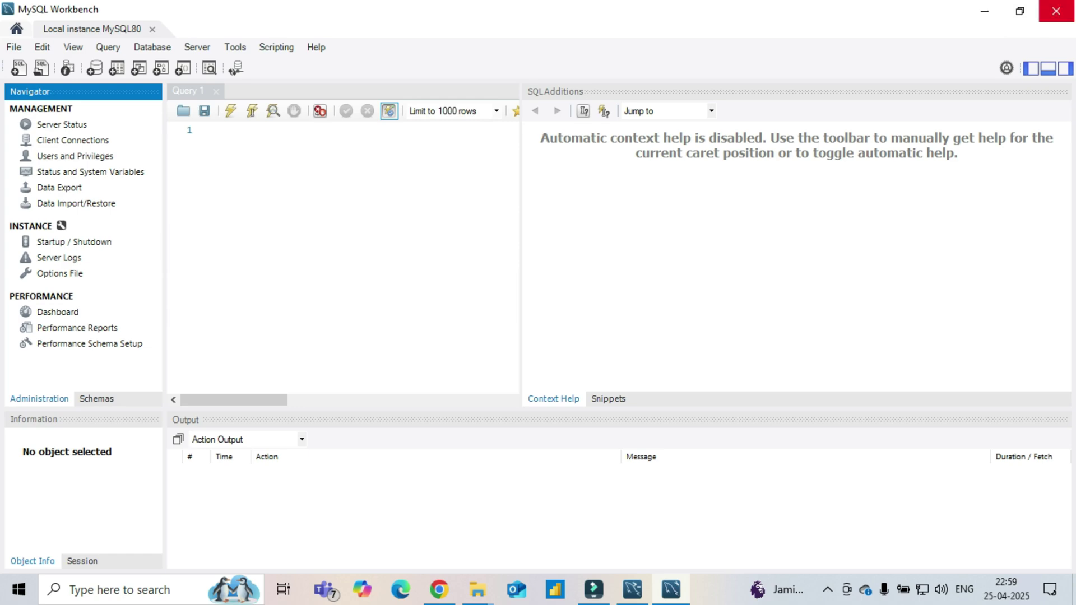
{"action": "left_click", "coordinate": [1057, 10]}
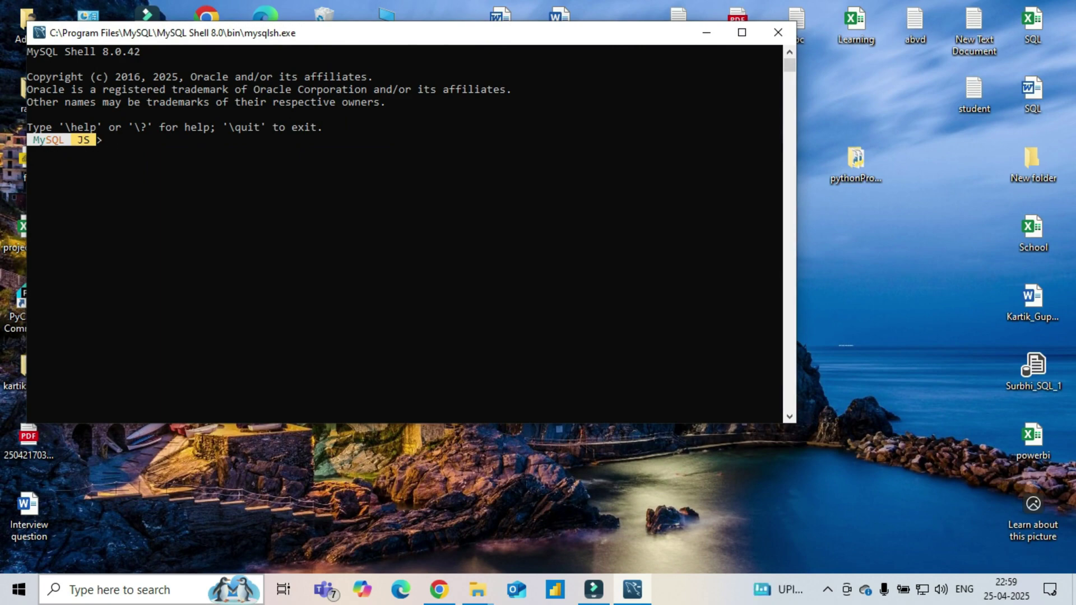
Step: Switch to File Explorer, browse to C:\Program Files\MySQL\MySQL Server 8.0\bin and copy the folder's path
{"action": "left_click", "coordinate": [477, 590]}
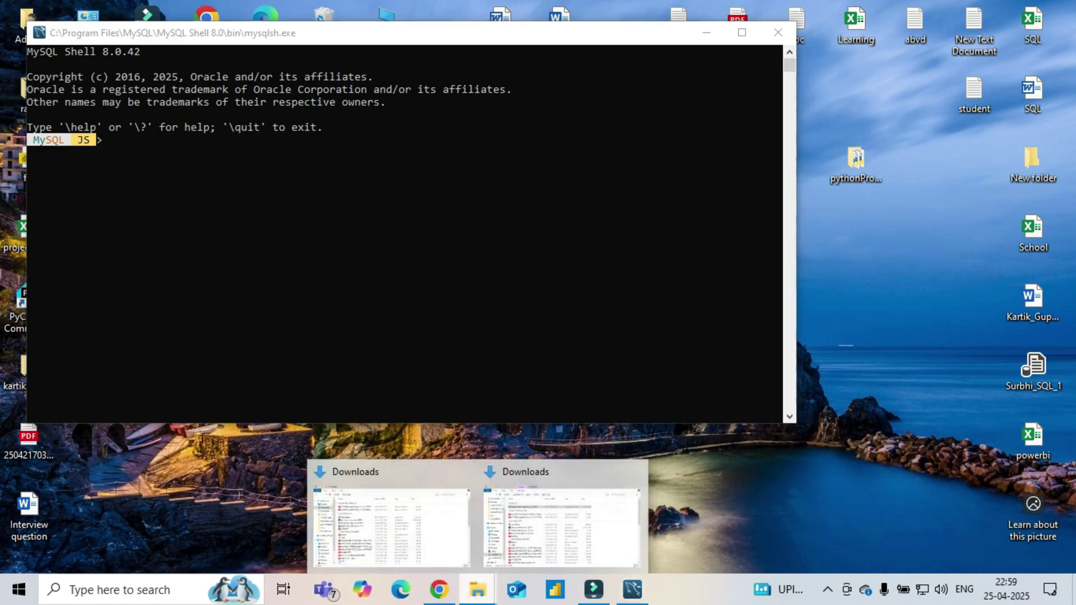
{"action": "left_click", "coordinate": [561, 524]}
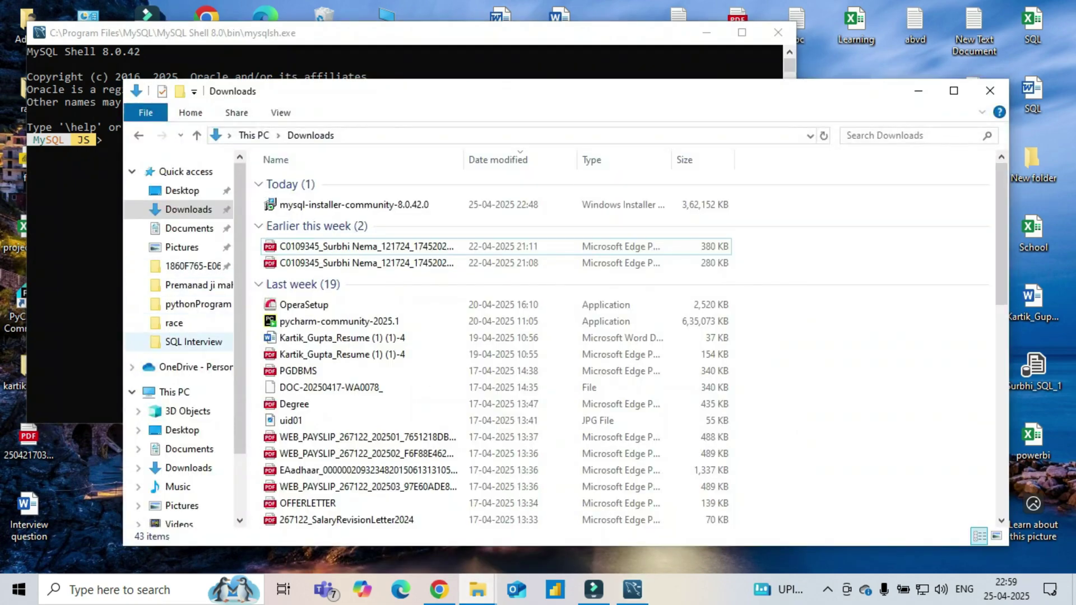
{"action": "left_click", "coordinate": [175, 392]}
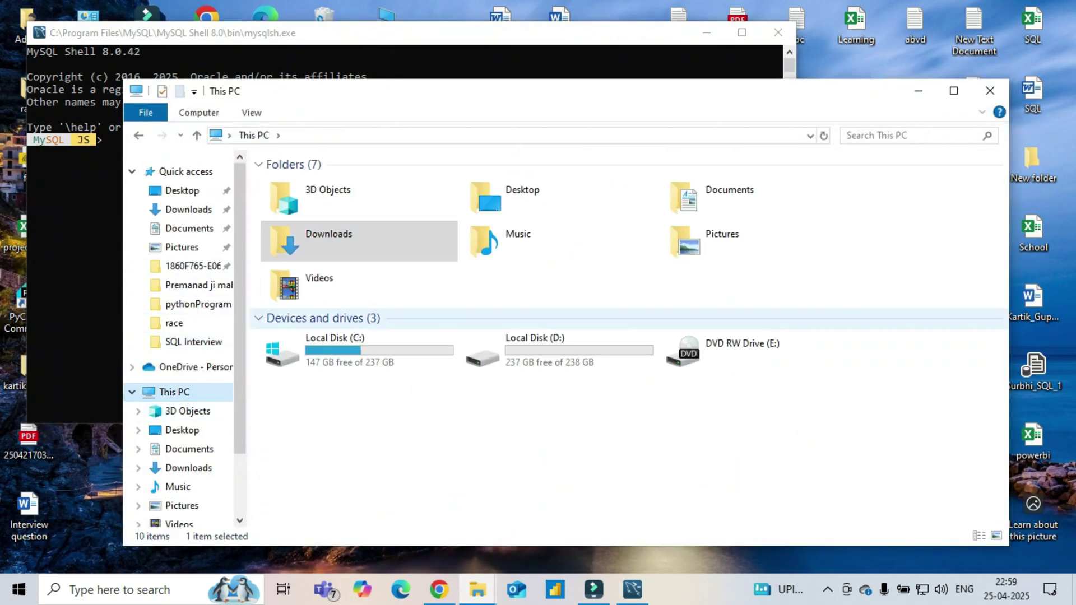
{"action": "double_click", "coordinate": [359, 350]}
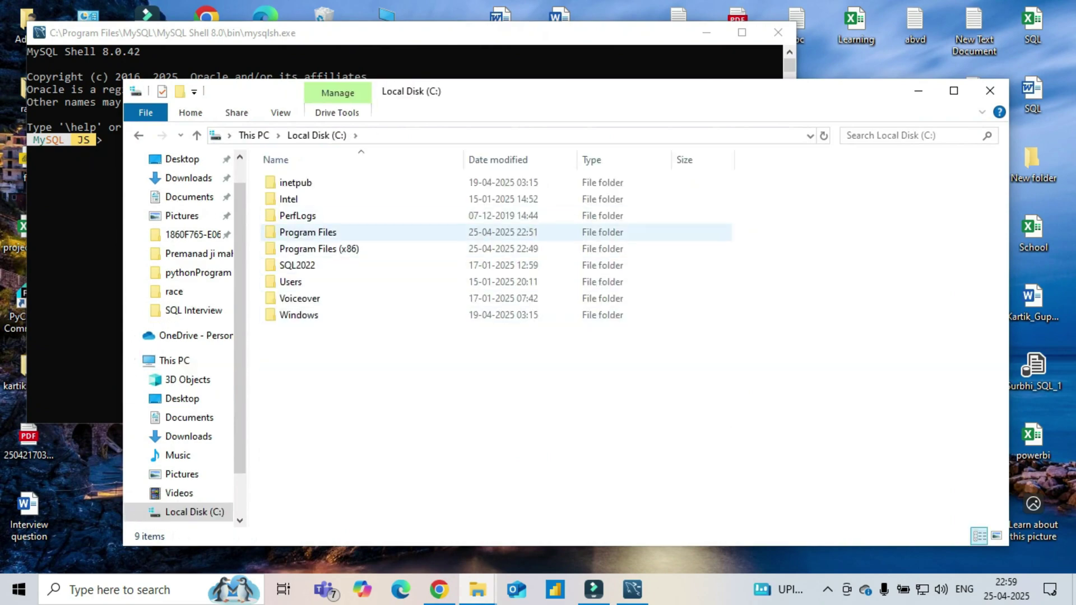
{"action": "double_click", "coordinate": [308, 232]}
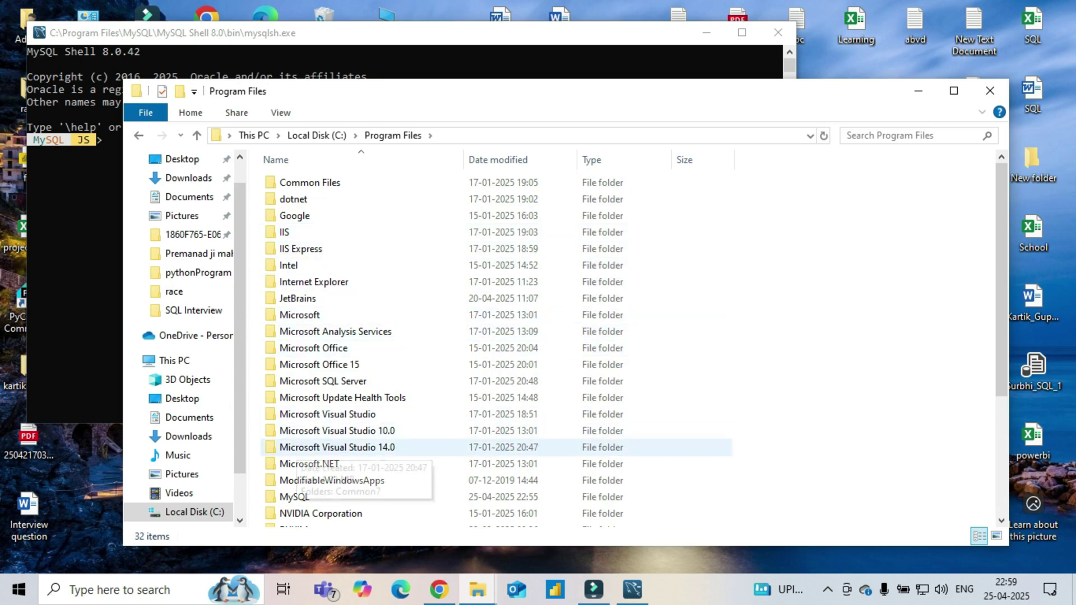
{"action": "scroll", "coordinate": [336, 448], "scroll_direction": "down", "scroll_amount": 1}
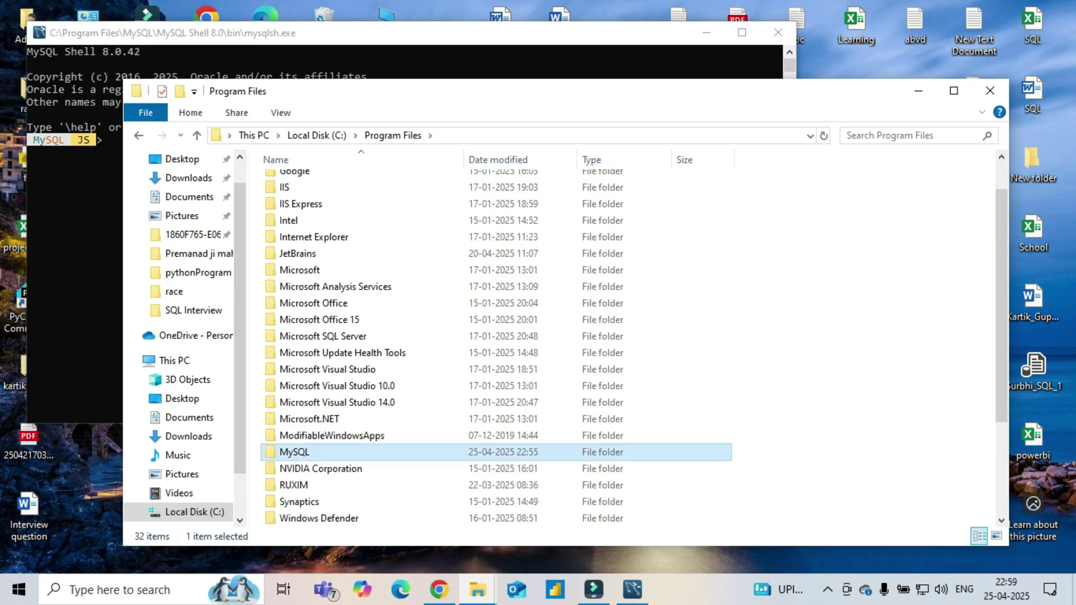
{"action": "double_click", "coordinate": [294, 452]}
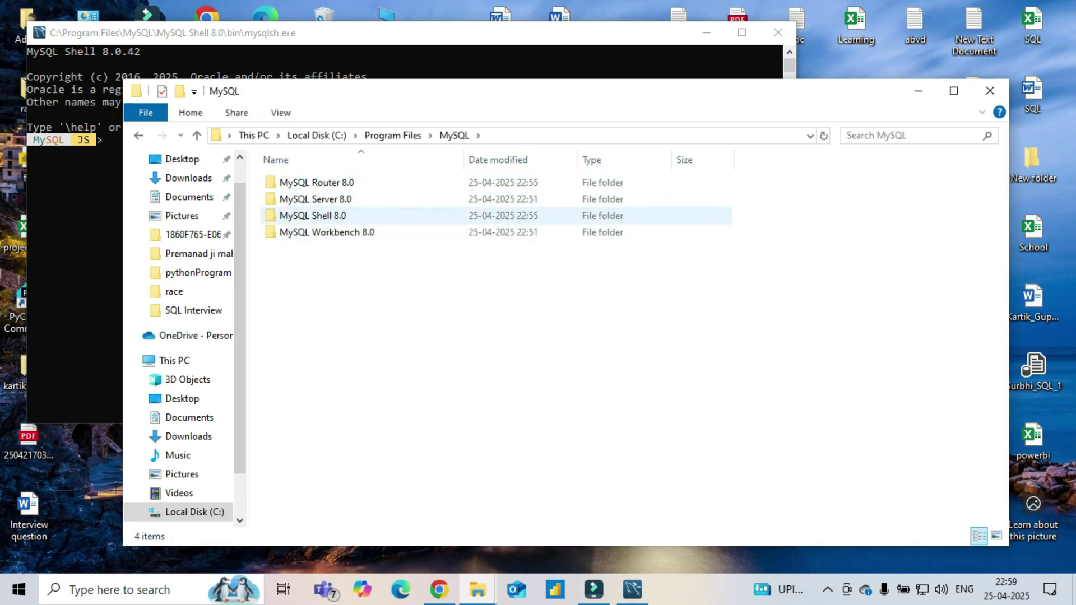
{"action": "double_click", "coordinate": [315, 199]}
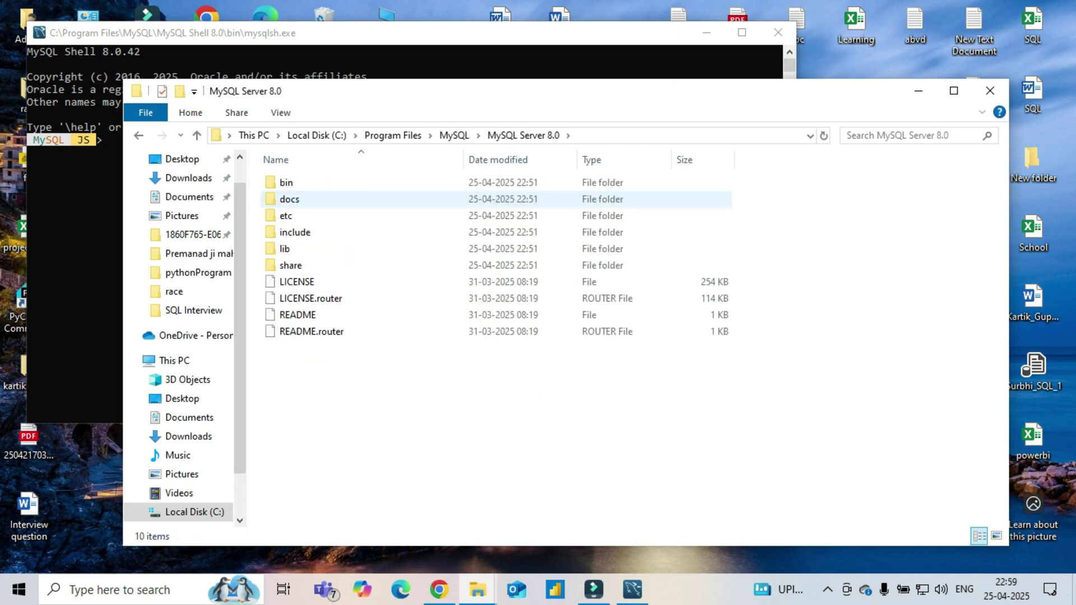
{"action": "double_click", "coordinate": [303, 183]}
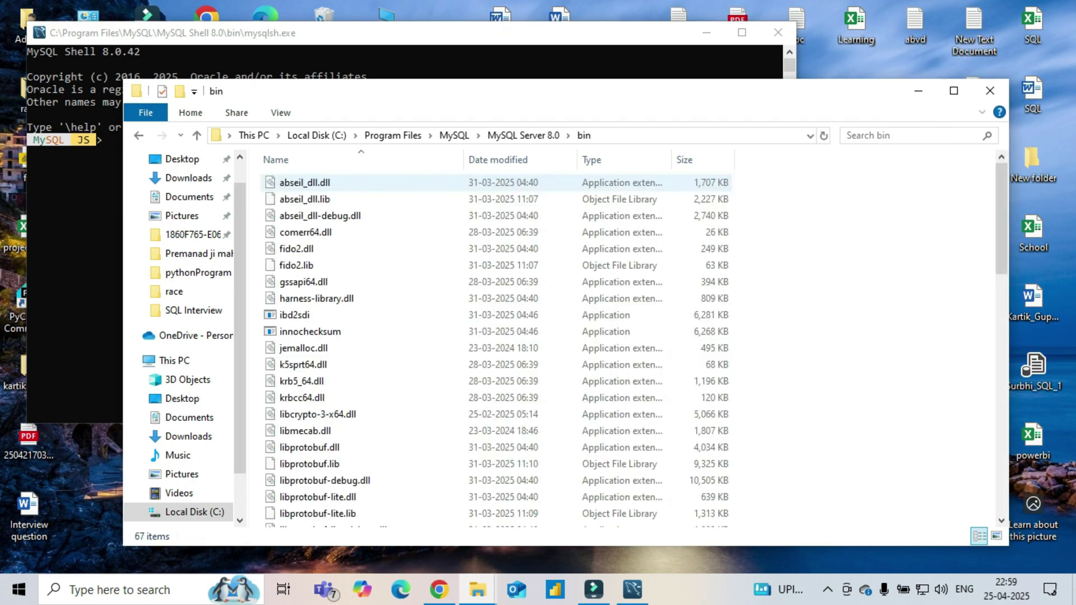
{"action": "key", "text": "alt+d"}
{"action": "key", "text": "ctrl+c"}
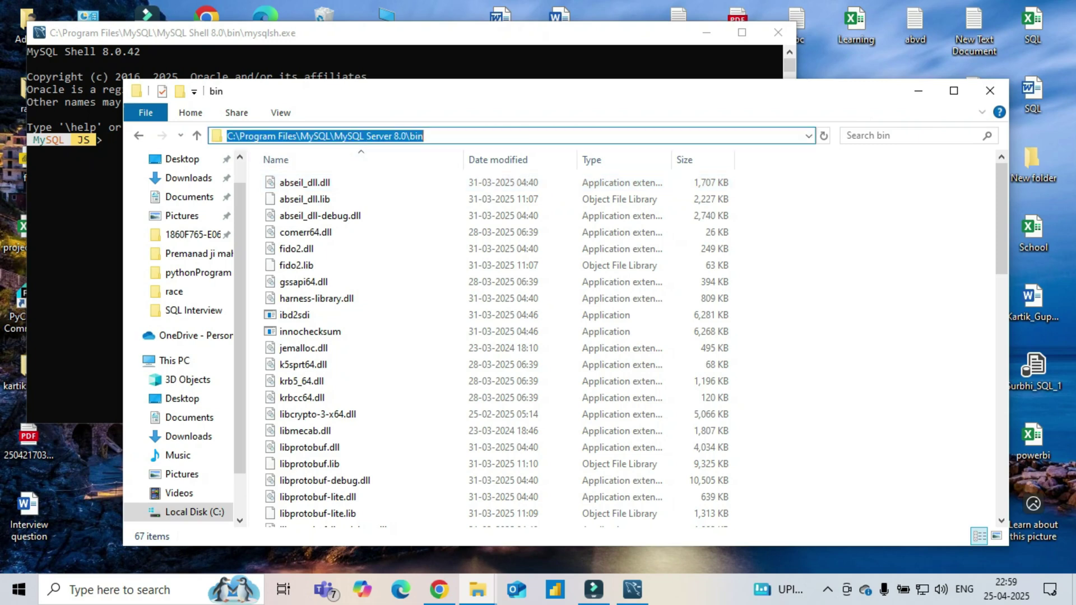
{"action": "left_click", "coordinate": [119, 590]}
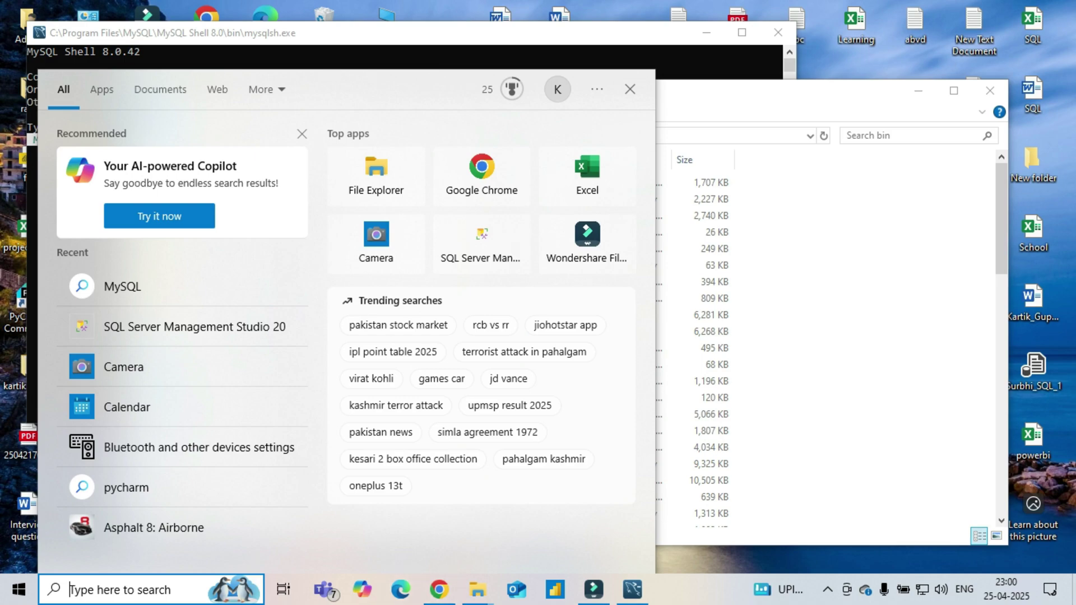
{"action": "key", "text": "super+e"}
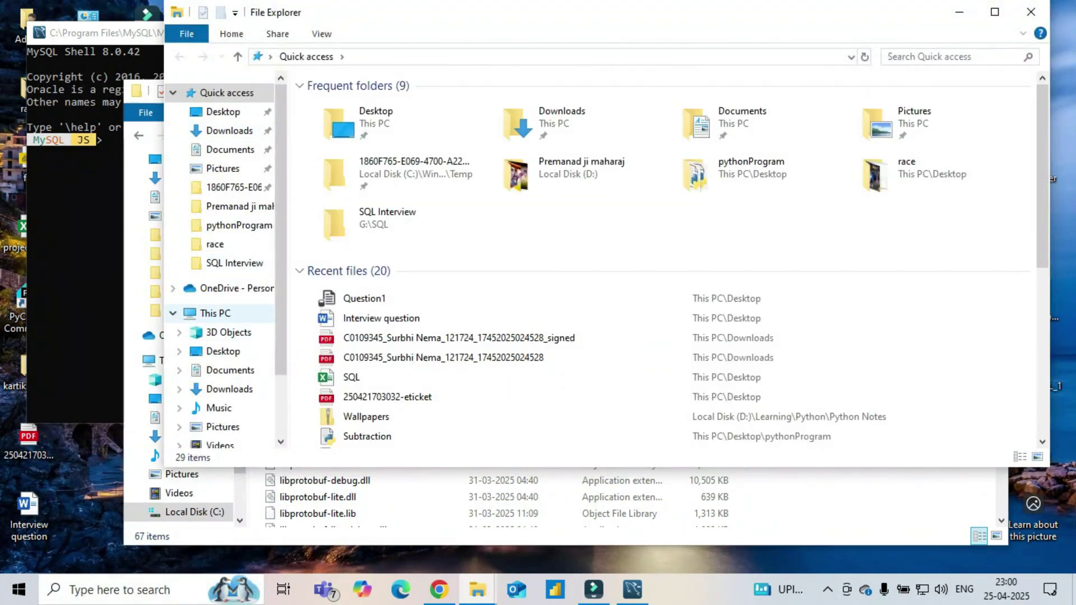
{"action": "left_click", "coordinate": [219, 313]}
{"action": "right_click", "coordinate": [222, 314]}
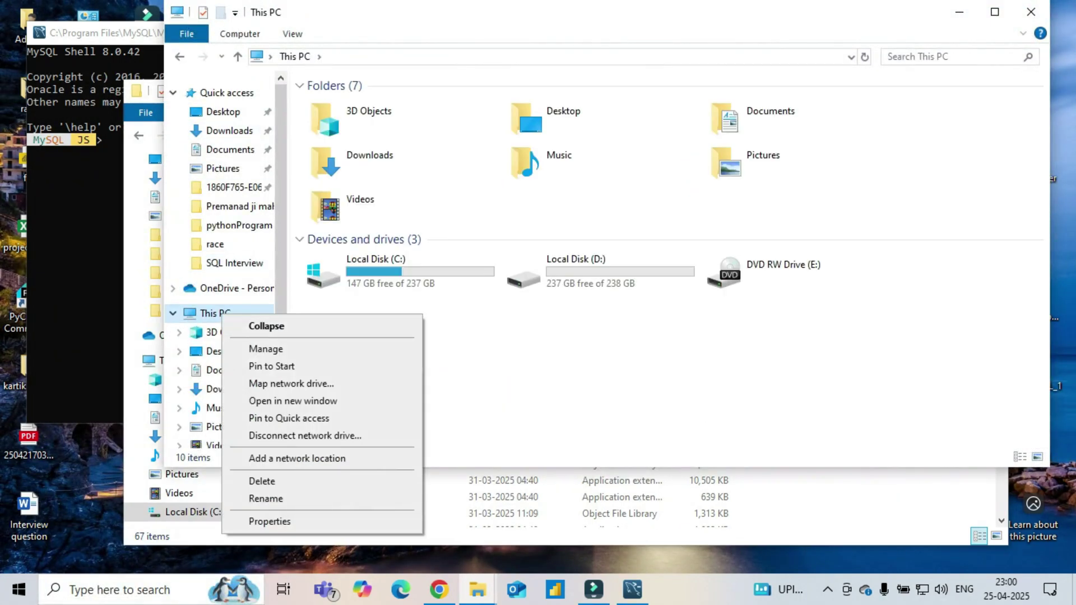
{"action": "left_click", "coordinate": [270, 521]}
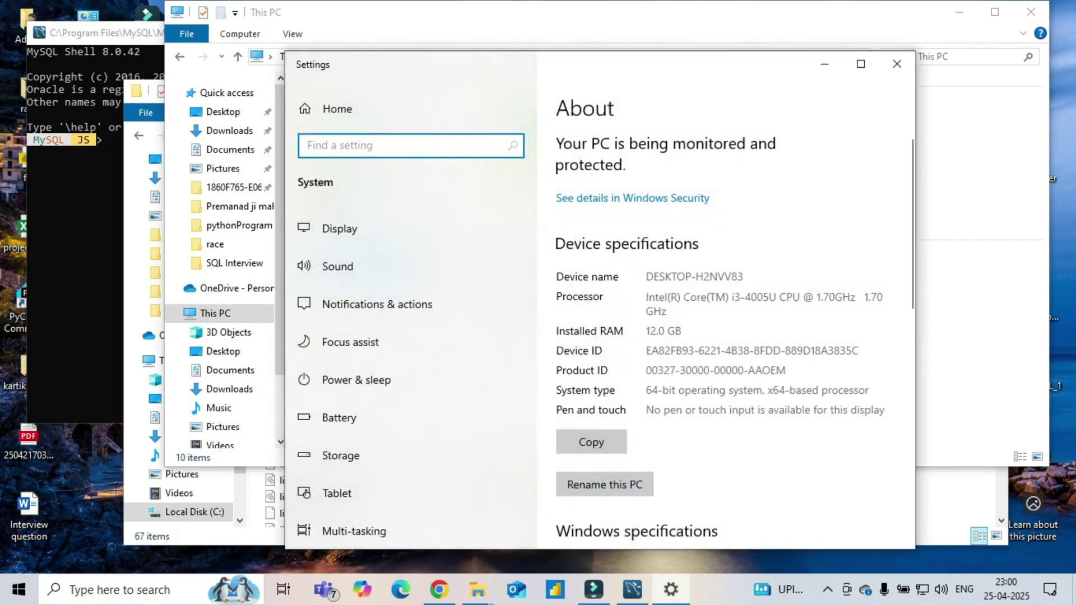
{"action": "left_click", "coordinate": [897, 64]}
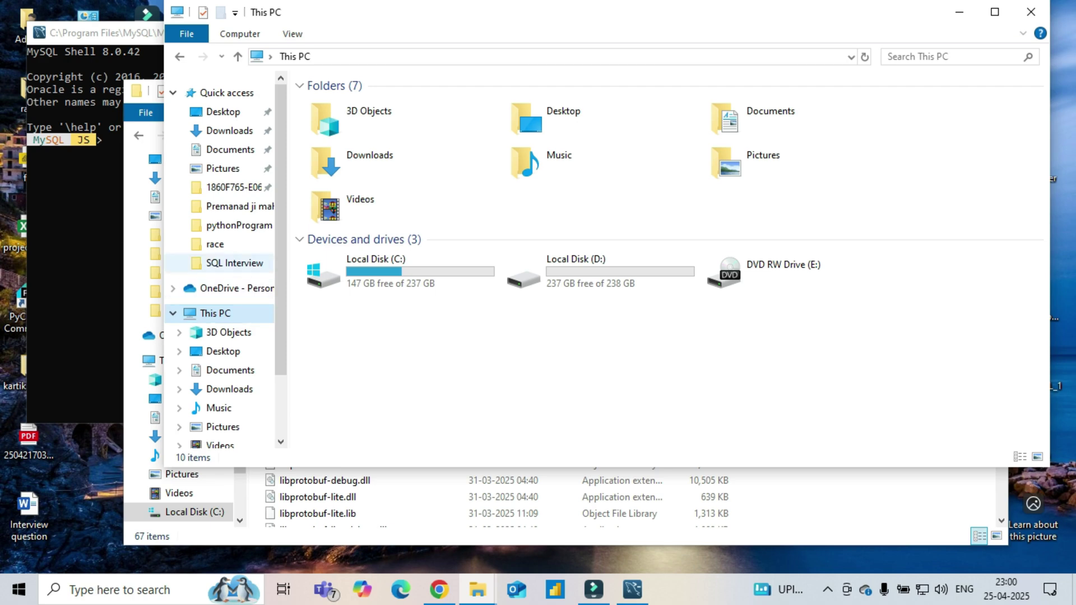
{"action": "left_click", "coordinate": [1031, 11]}
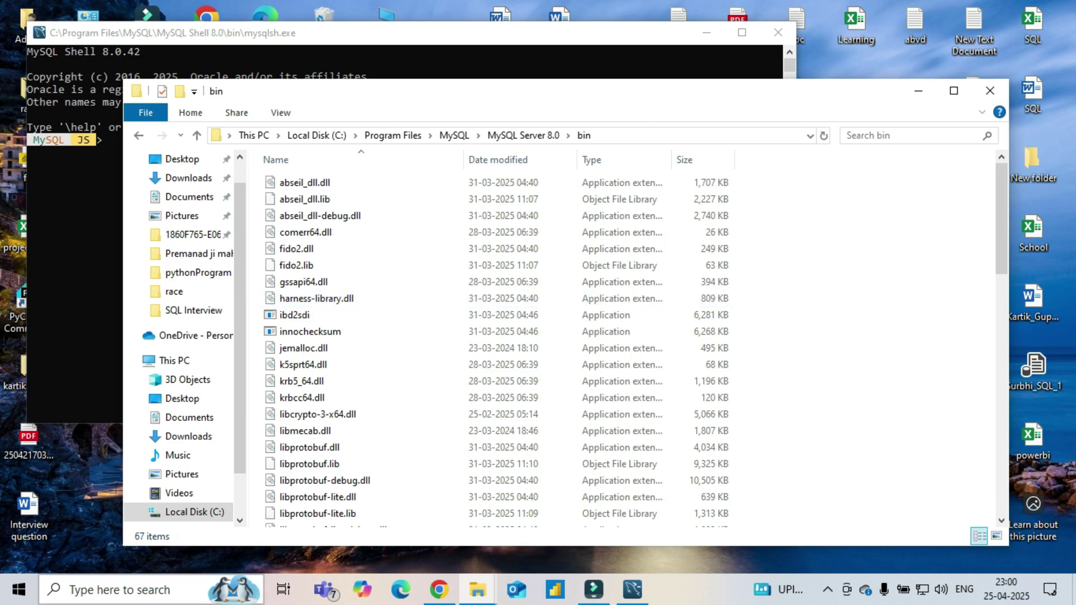
Step: Search Windows for "envi", open the system environment variables settings and bring up the Environment Variables dialog
{"action": "left_click", "coordinate": [112, 590]}
{"action": "type", "text": "envi"}
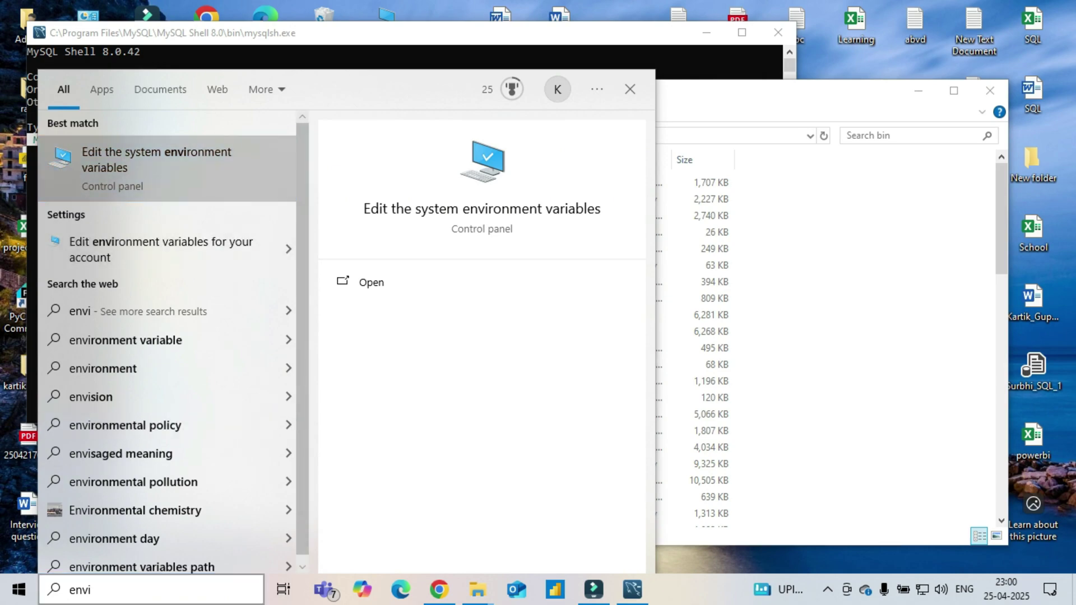
{"action": "key", "text": "Return"}
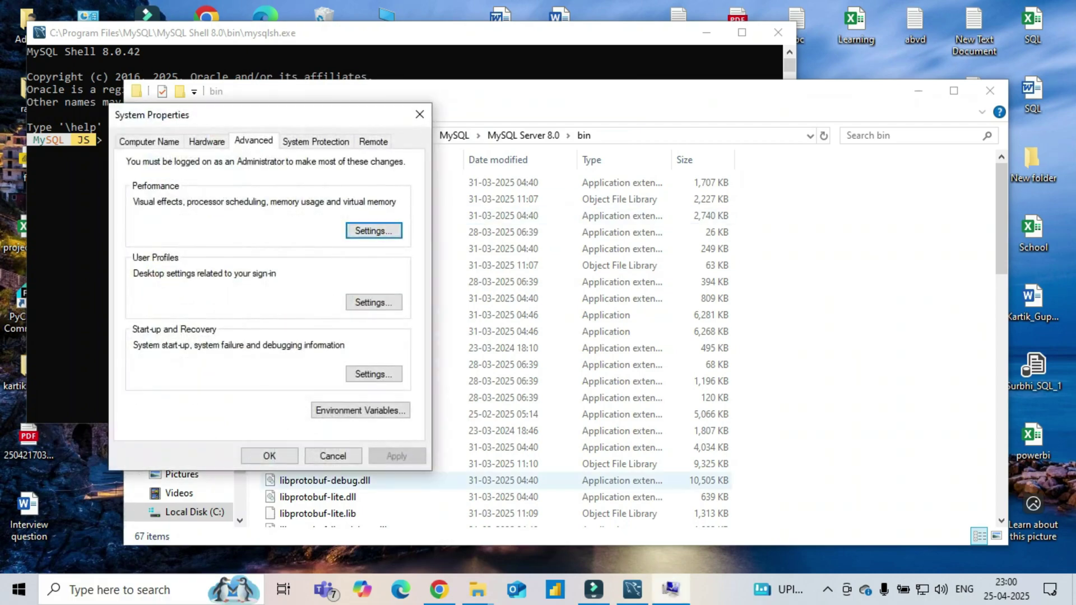
{"action": "left_click", "coordinate": [360, 410]}
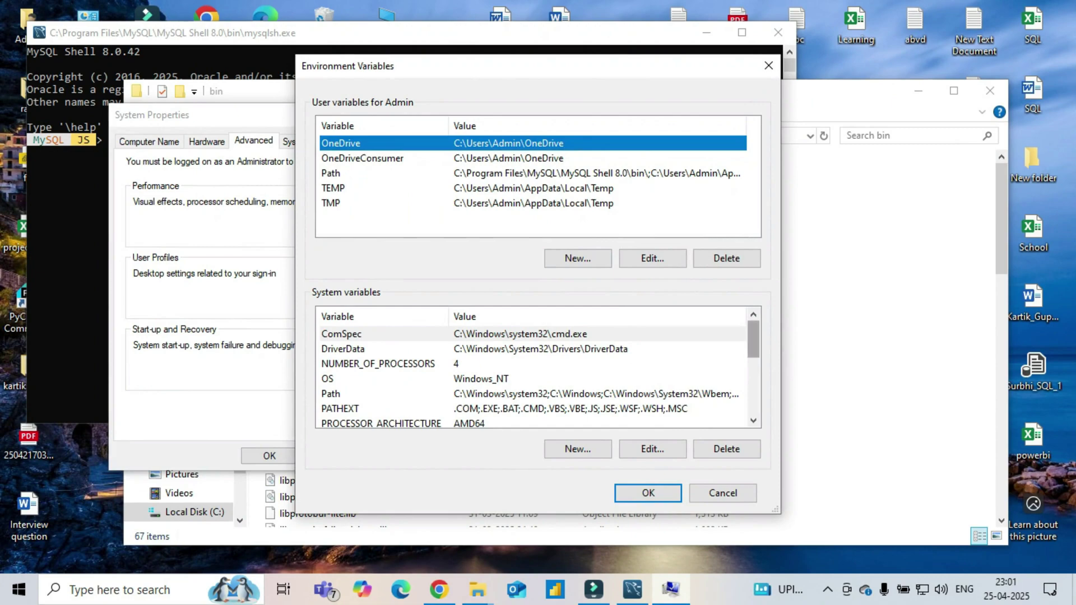
Step: Add C:\Program Files\MySQL\MySQL Server 8.0\bin to the system Path variable, accept all dialogs and close File Explorer
{"action": "mouse_move", "coordinate": [754, 339]}
{"action": "left_mouse_down"}
{"action": "mouse_move", "coordinate": [754, 392]}
{"action": "mouse_move", "coordinate": [754, 360]}
{"action": "left_mouse_up"}
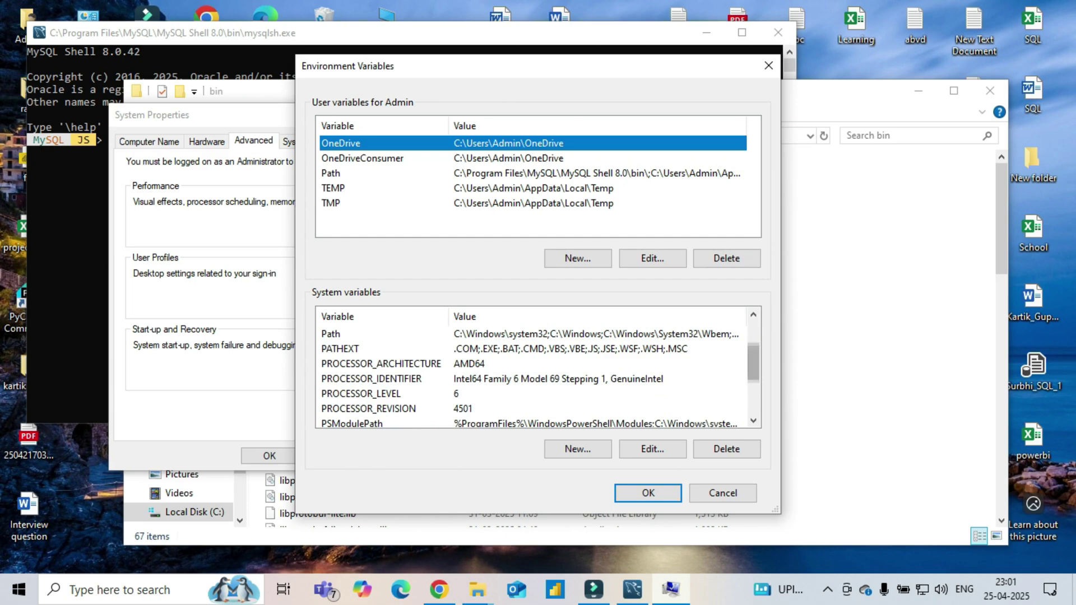
{"action": "left_click", "coordinate": [331, 333]}
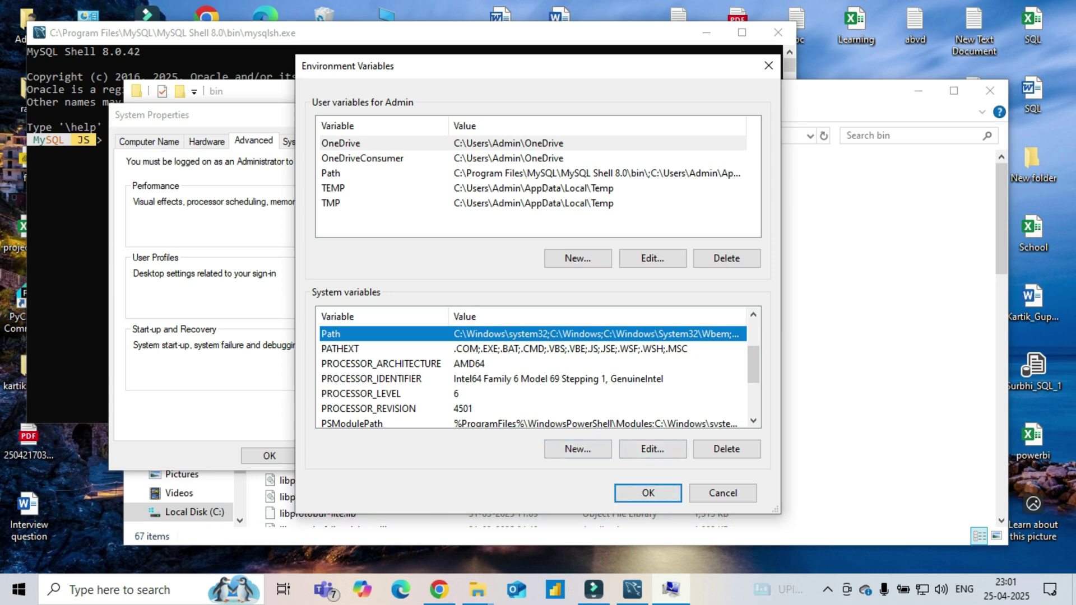
{"action": "double_click", "coordinate": [332, 334]}
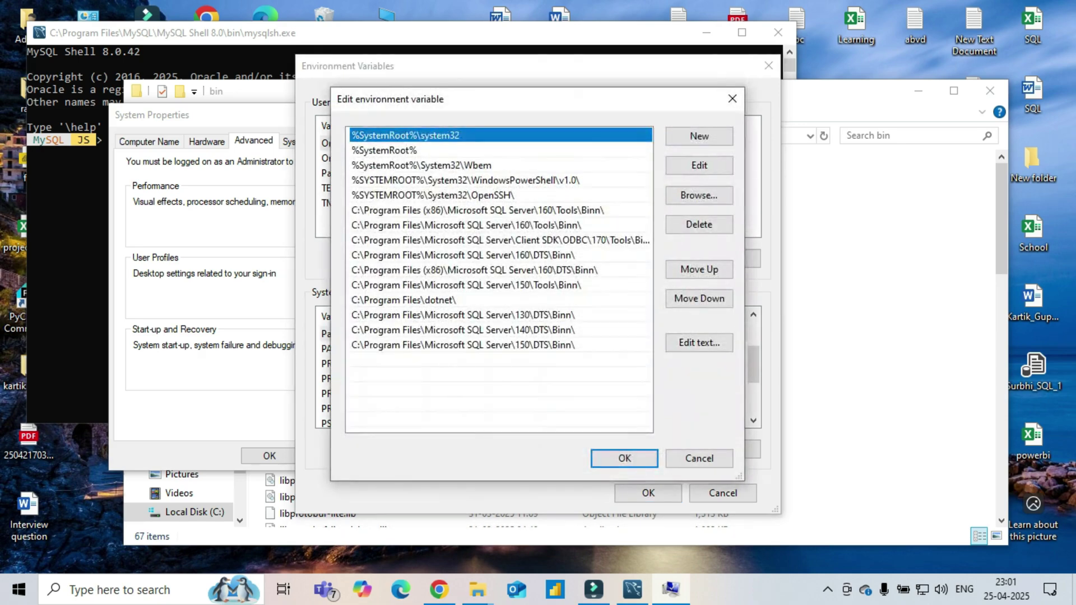
{"action": "left_click", "coordinate": [700, 136]}
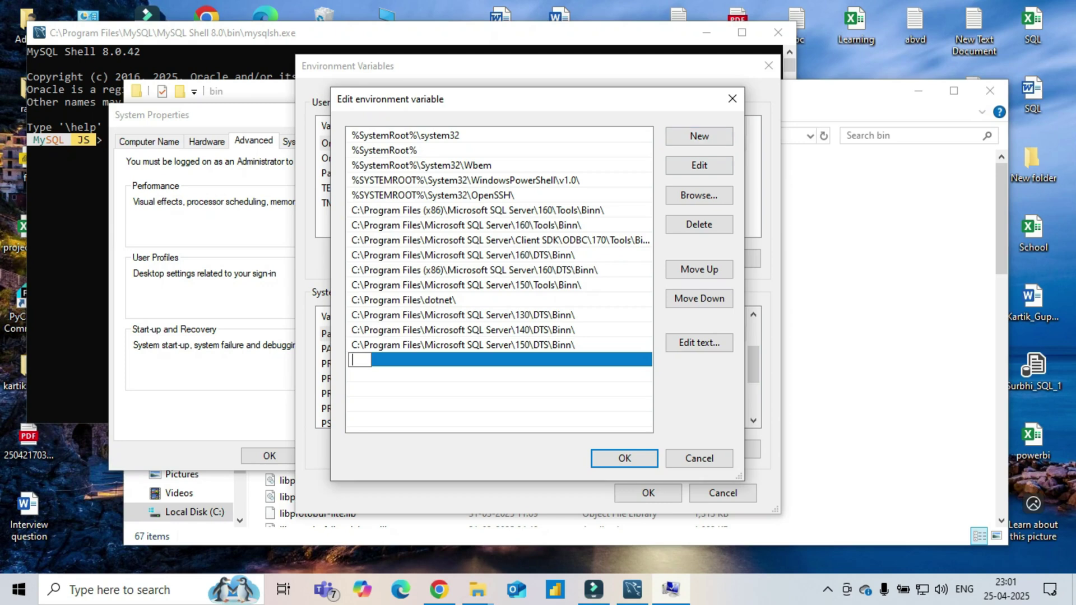
{"action": "key", "text": "ctrl+v"}
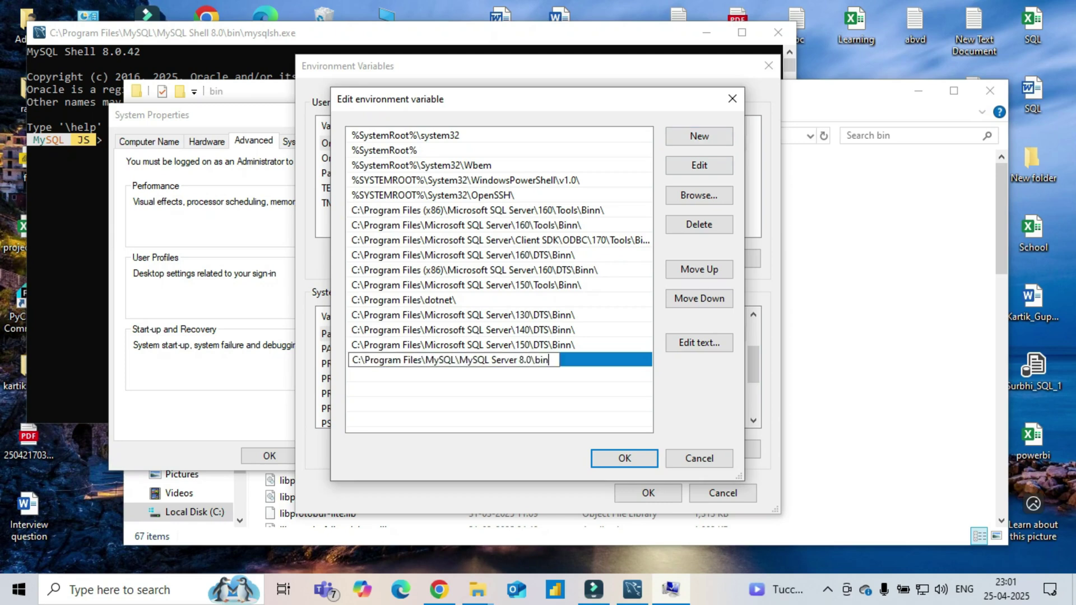
{"action": "left_click", "coordinate": [625, 458]}
{"action": "left_click", "coordinate": [645, 494]}
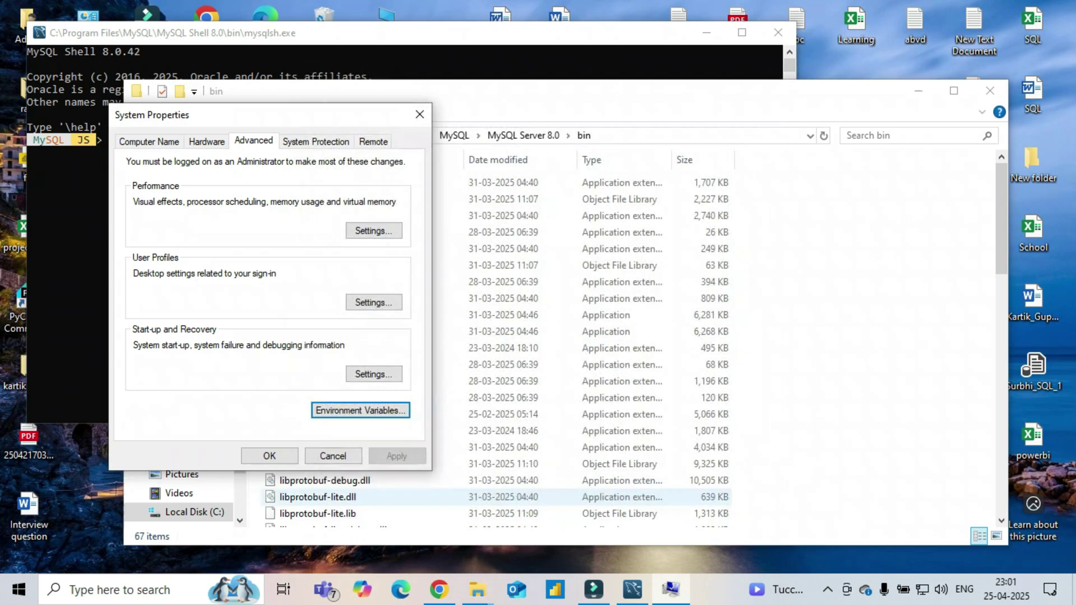
{"action": "left_click", "coordinate": [270, 456]}
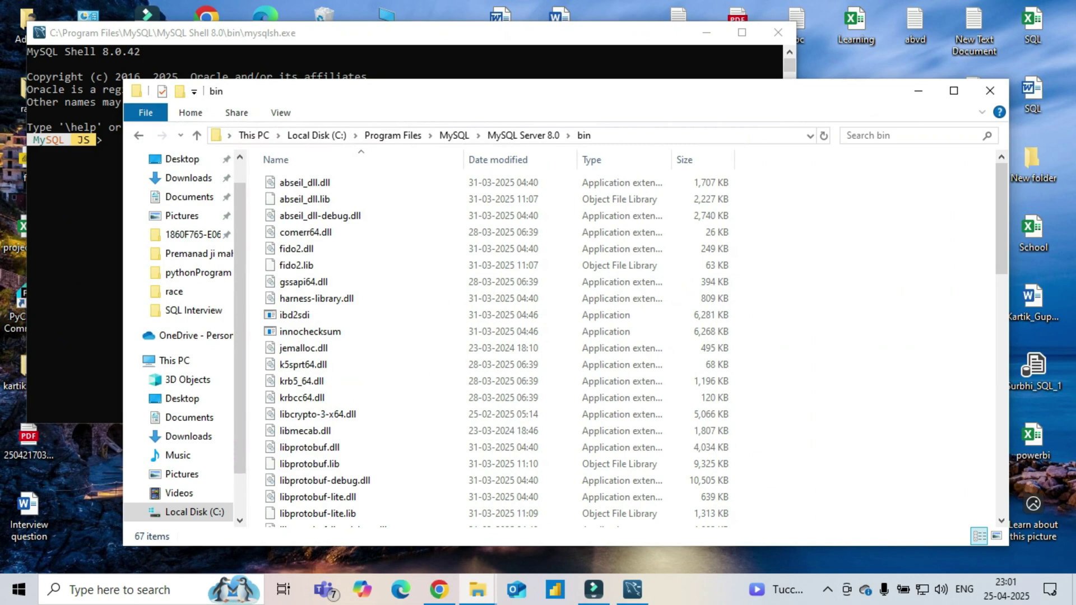
{"action": "left_click", "coordinate": [990, 90]}
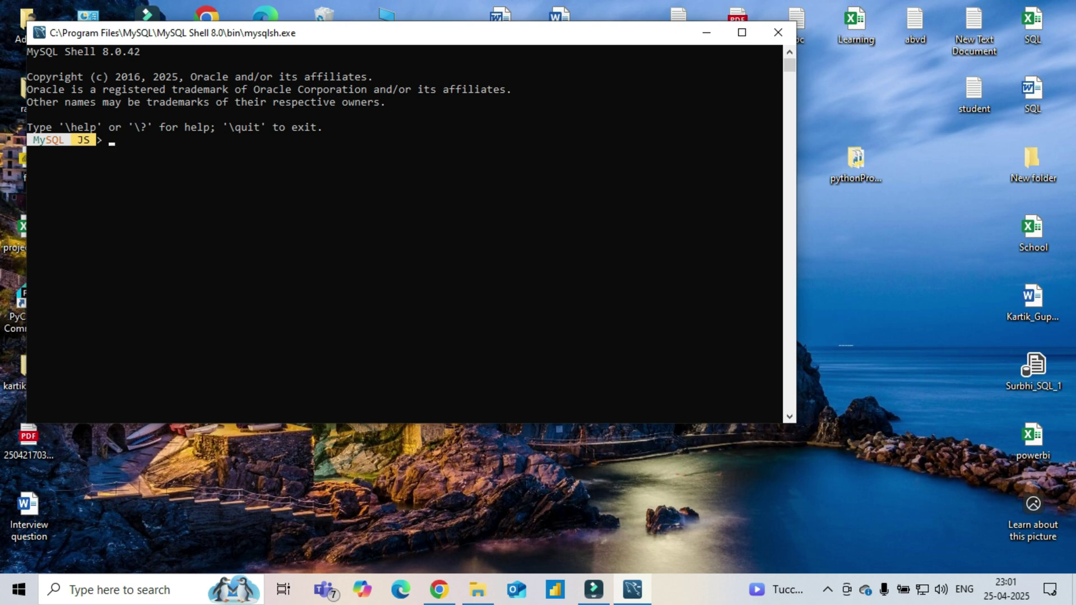
Step: Try to check the MySQL version with mysql --version in MySQL Shell, and close the shell
{"action": "type", "text": "mysql --version"}
{"action": "key", "text": "Return"}
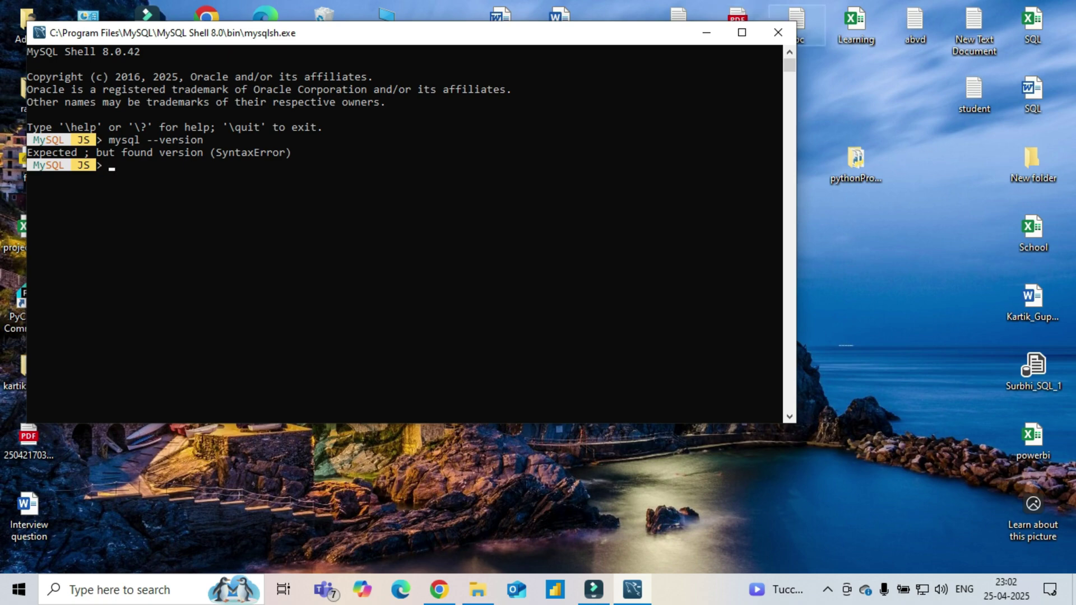
{"action": "left_click", "coordinate": [779, 32]}
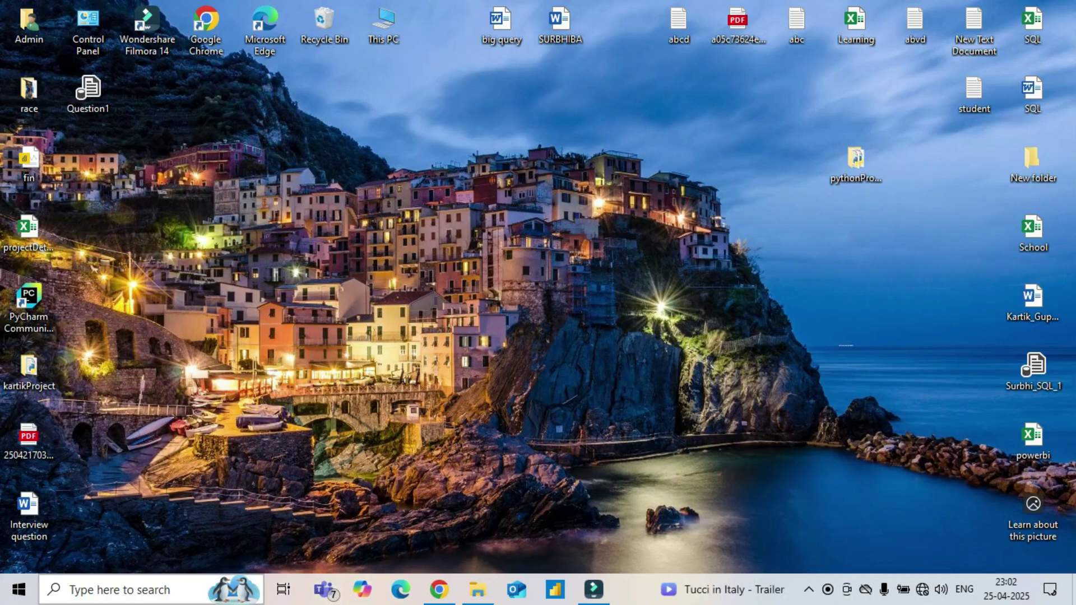
Step: Open a Command Prompt through cmd and check the MySQL client version with mysql --version
{"action": "left_click", "coordinate": [119, 590]}
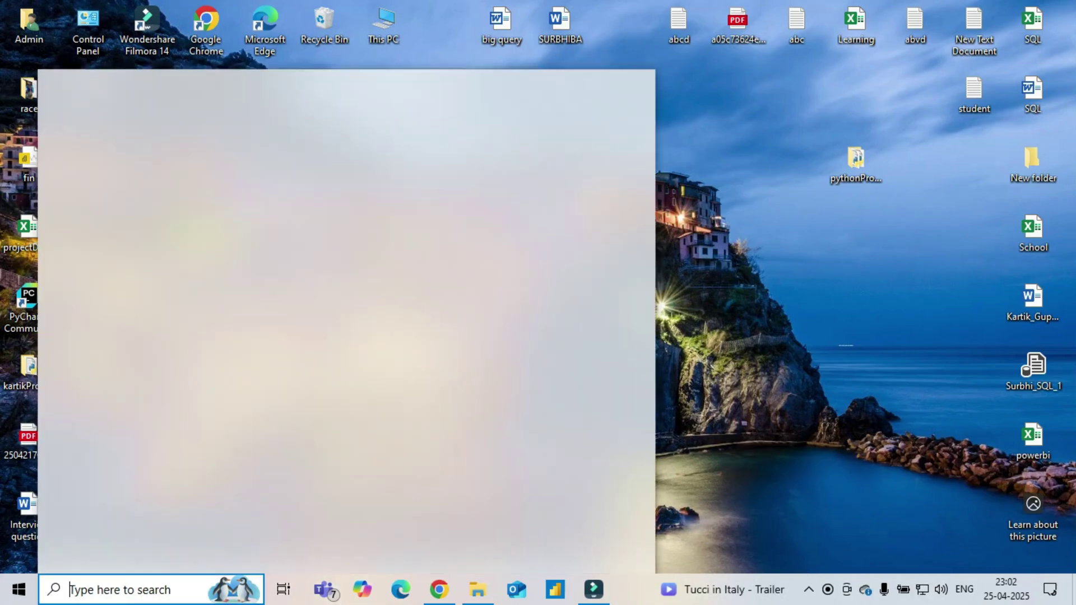
{"action": "key", "text": "super+r"}
{"action": "key", "text": "BackSpace"}
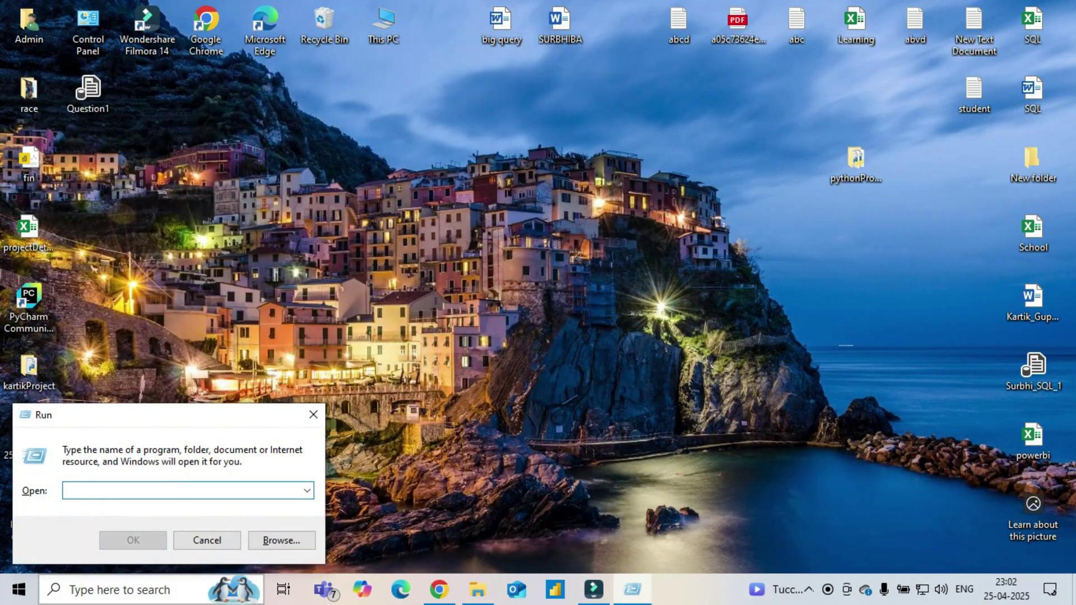
{"action": "type", "text": "cmd\\"}
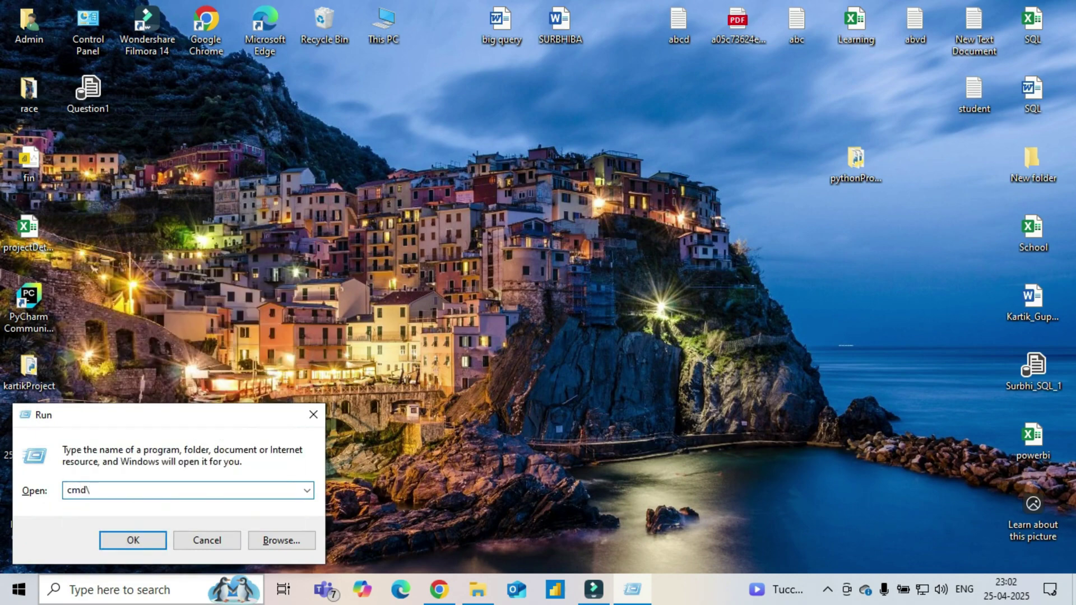
{"action": "key", "text": "BackSpace"}
{"action": "key", "text": "Return"}
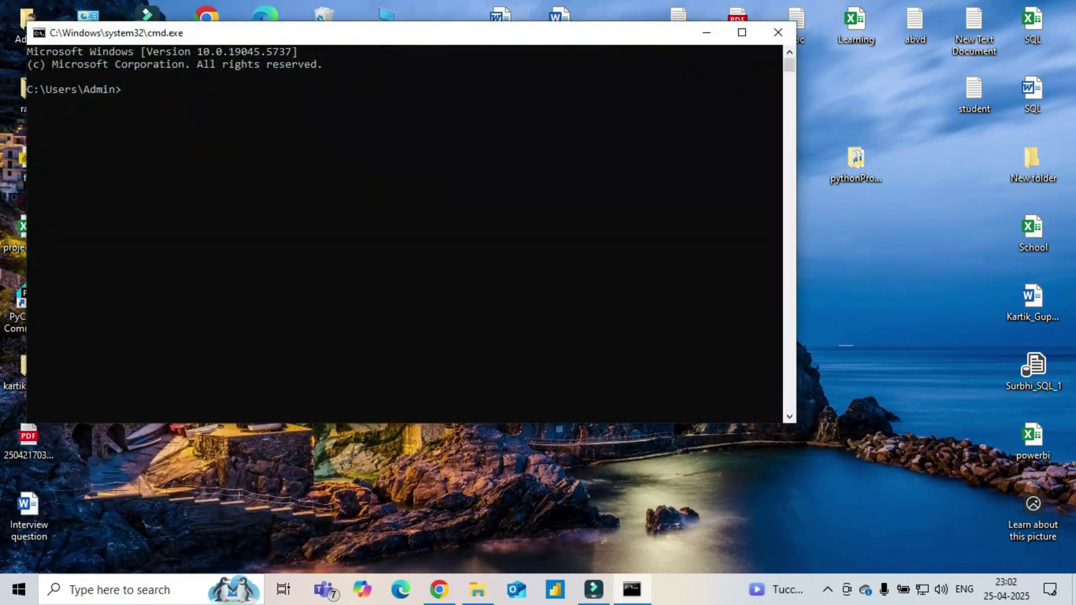
{"action": "type", "text": "mysql --version"}
{"action": "key", "text": "Return"}
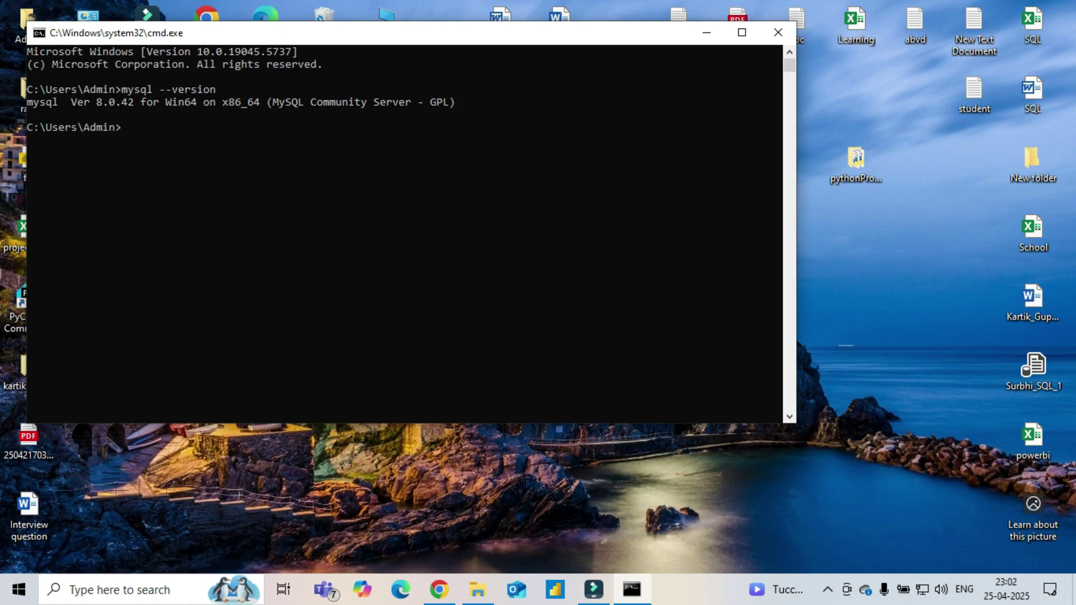
Step: Try to log in to the MySQL server as root with mysql -u root -p, entering the root password
{"action": "type", "text": "mysql -u root"}
{"action": "type", "text": "-p"}
{"action": "key", "text": "Return"}
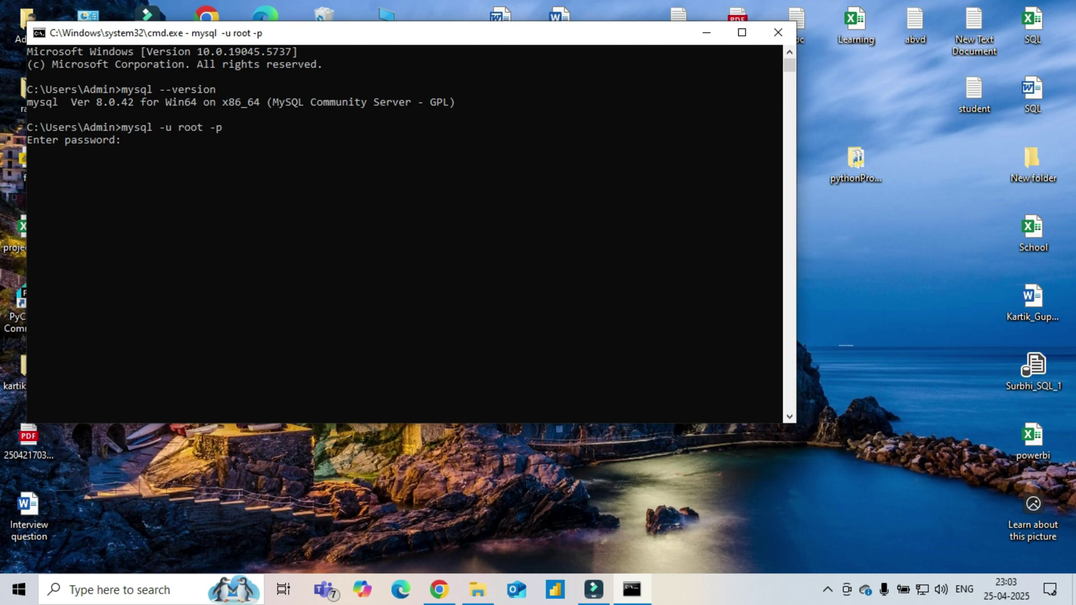
{"action": "type", "text": "*"}
{"action": "key", "text": "Return"}
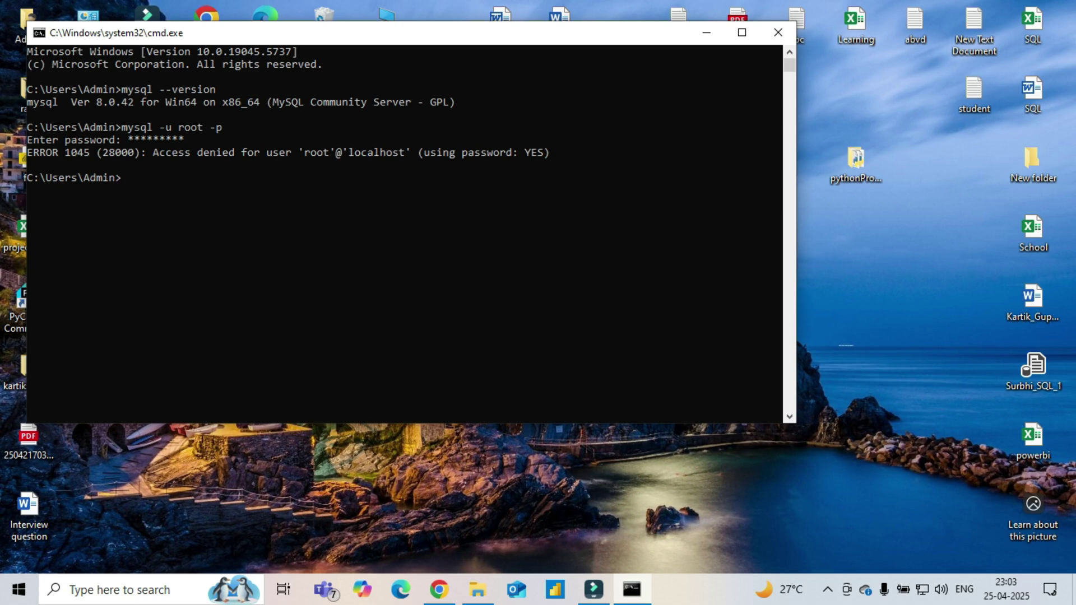
Step: Run mysql -u root -p again and enter the root password to open the MySQL monitor
{"action": "type", "text": "mysql -u root -p"}
{"action": "key", "text": "Return"}
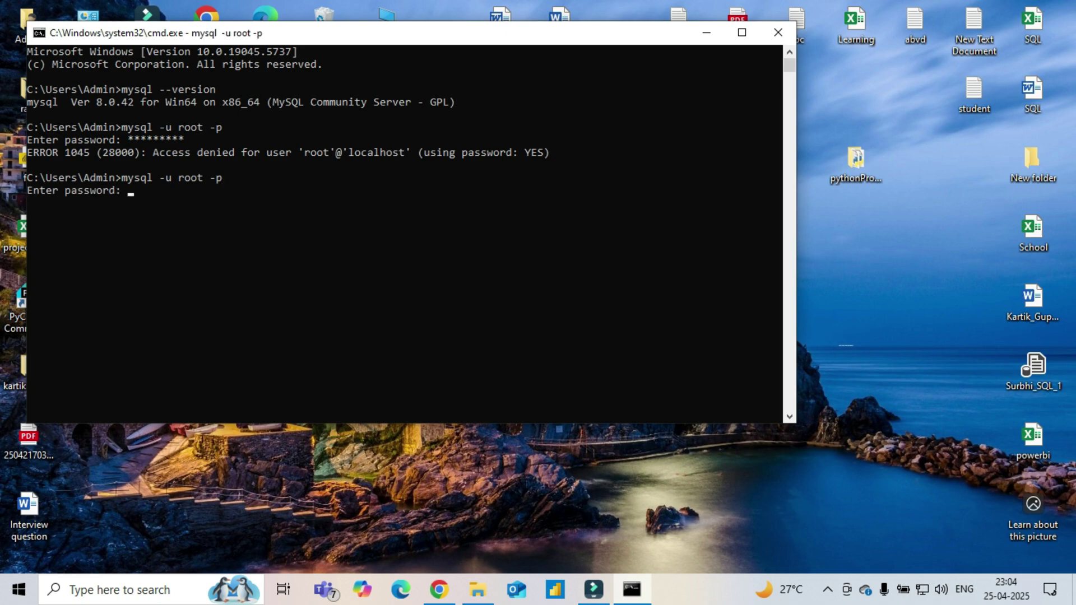
{"action": "type", "text": "**********"}
{"action": "key", "text": "Return"}
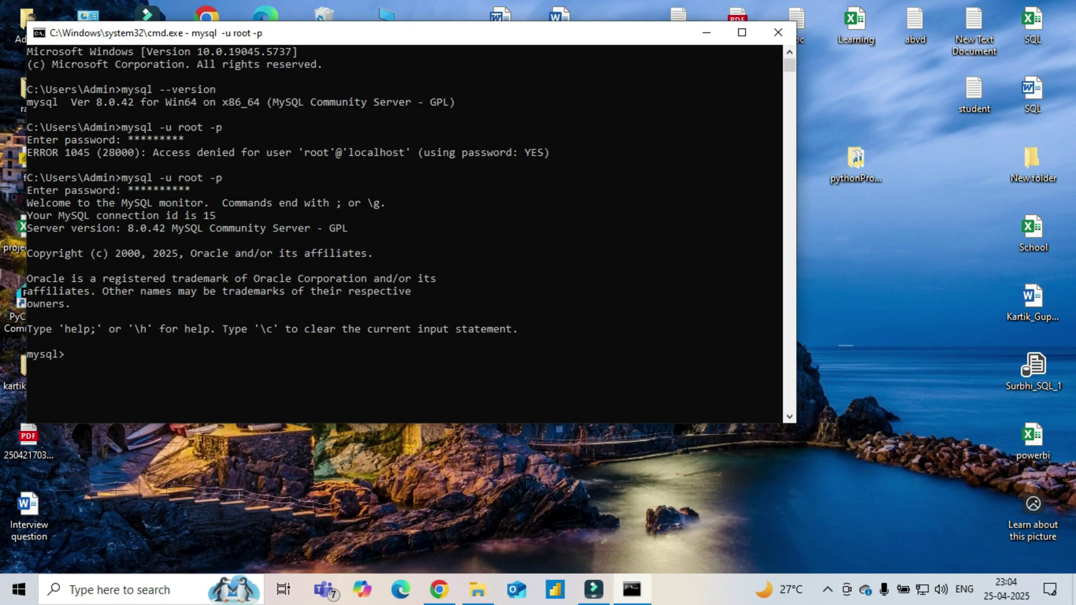
Step: Reposition the Command Prompt window on the desktop to review the MySQL monitor session, and close the window
{"action": "left_click", "coordinate": [742, 32]}
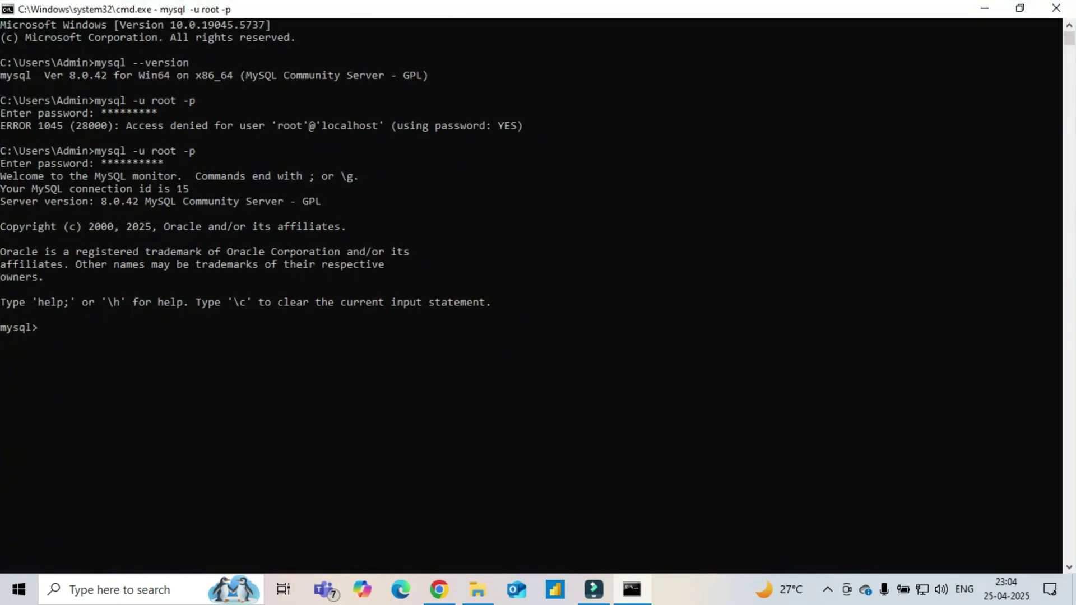
{"action": "left_click_drag", "start_coordinate": [779, 9], "coordinate": [791, 45]}
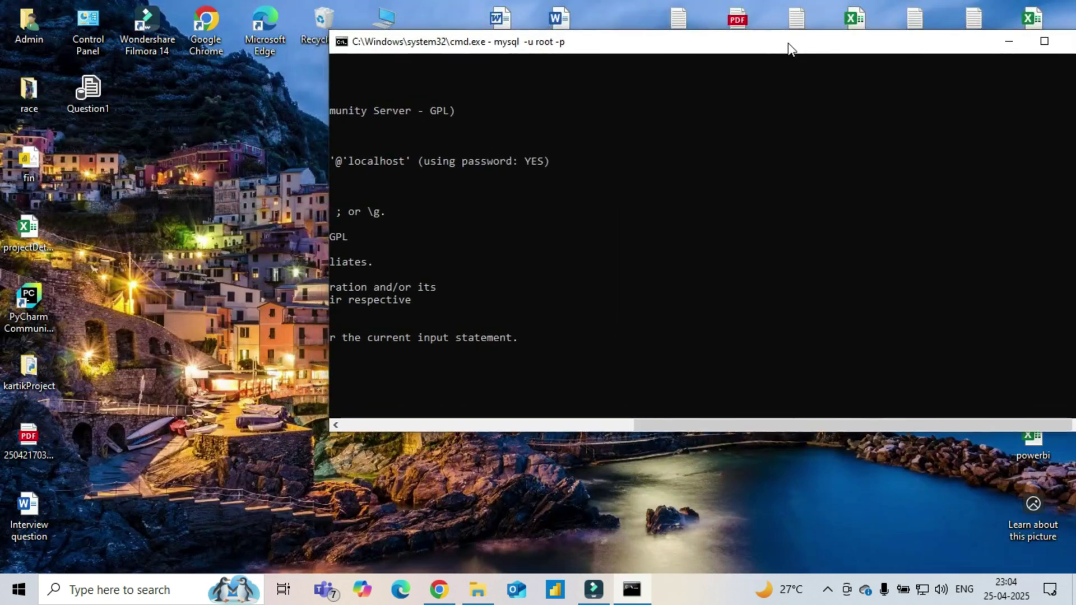
{"action": "scroll", "coordinate": [701, 235], "scroll_direction": "left", "scroll_amount": 10}
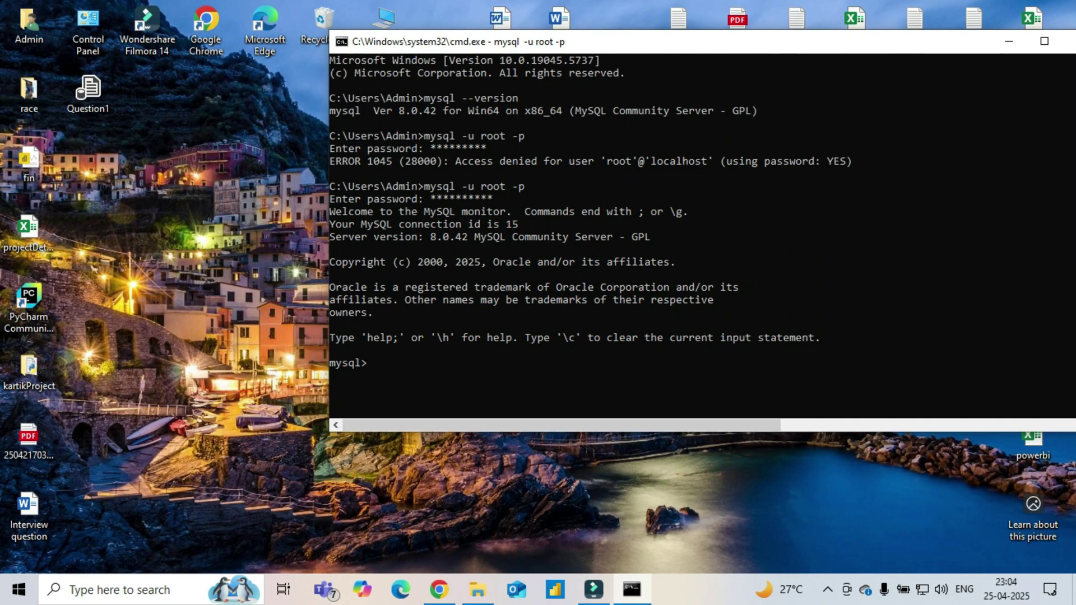
{"action": "left_click_drag", "start_coordinate": [946, 42], "coordinate": [866, 50]}
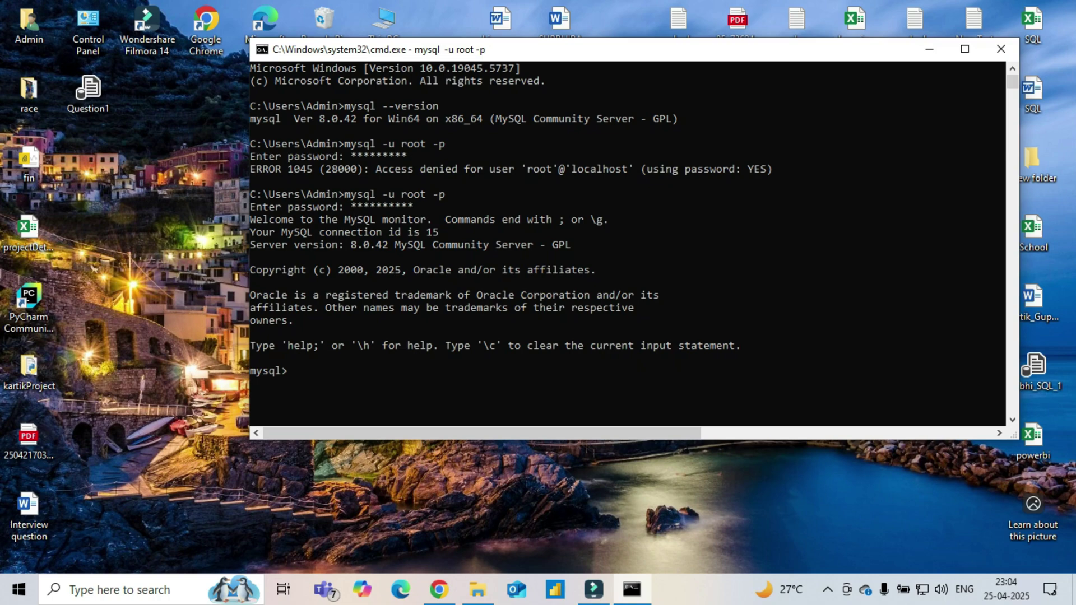
{"action": "left_click", "coordinate": [1001, 49]}
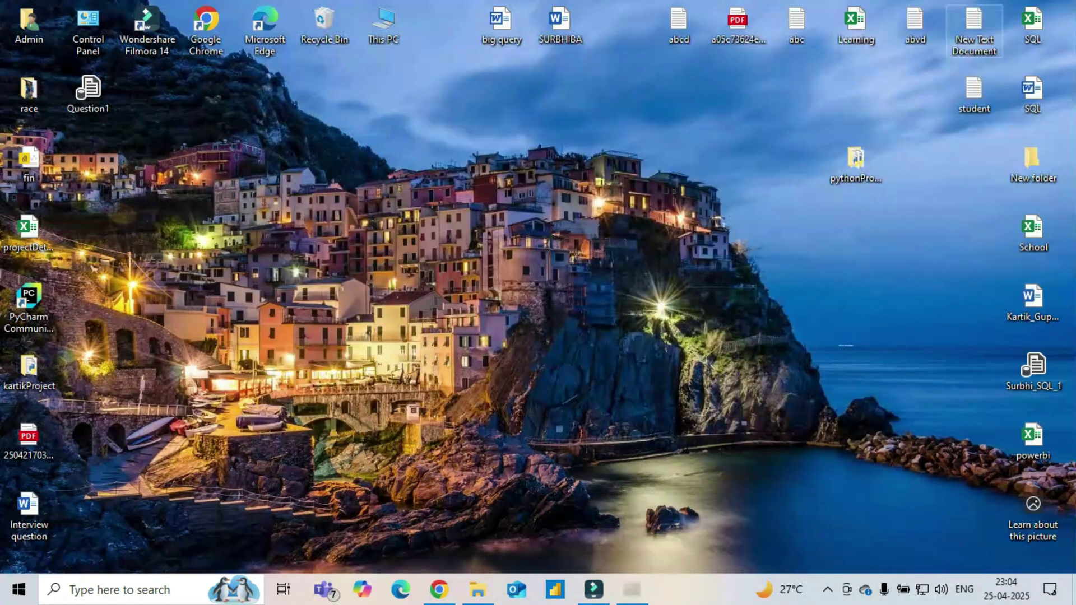